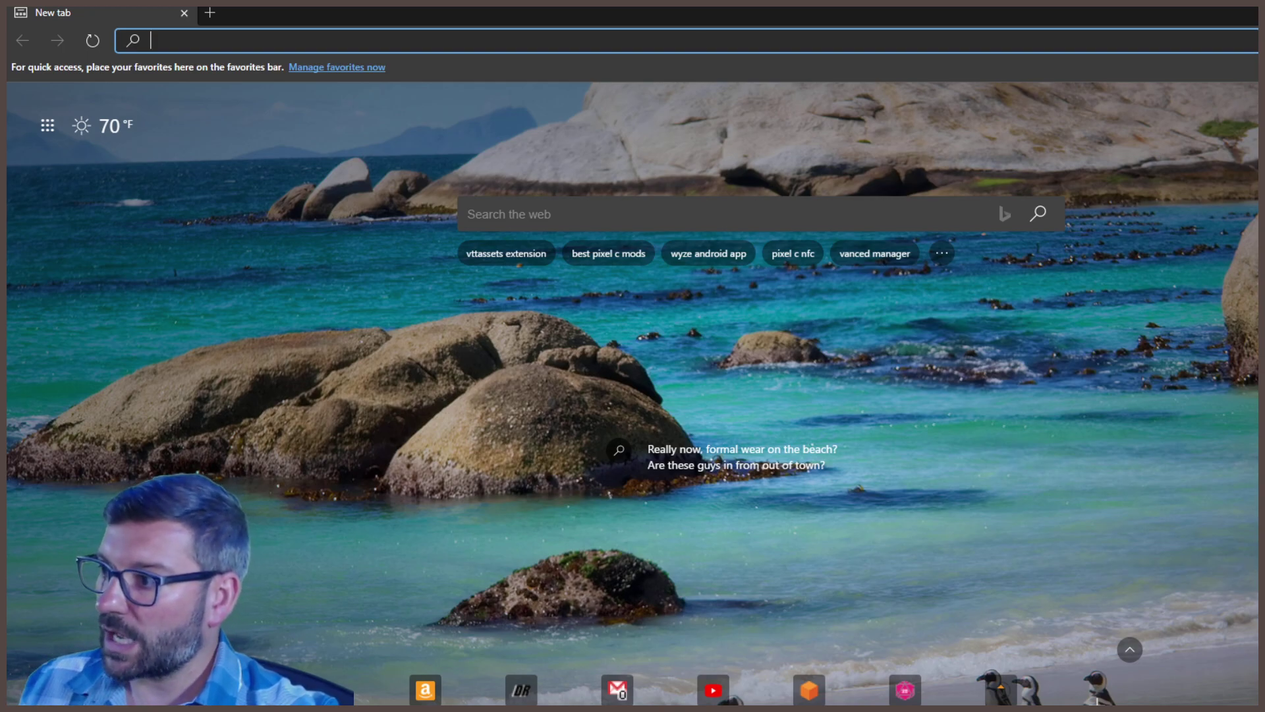
Step: From edge://extensions, search the Edge Add-ons store for 'vtta assets', which finds nothing
{"action": "type", "text": "edge://extensions"}
{"action": "key", "text": "Return"}
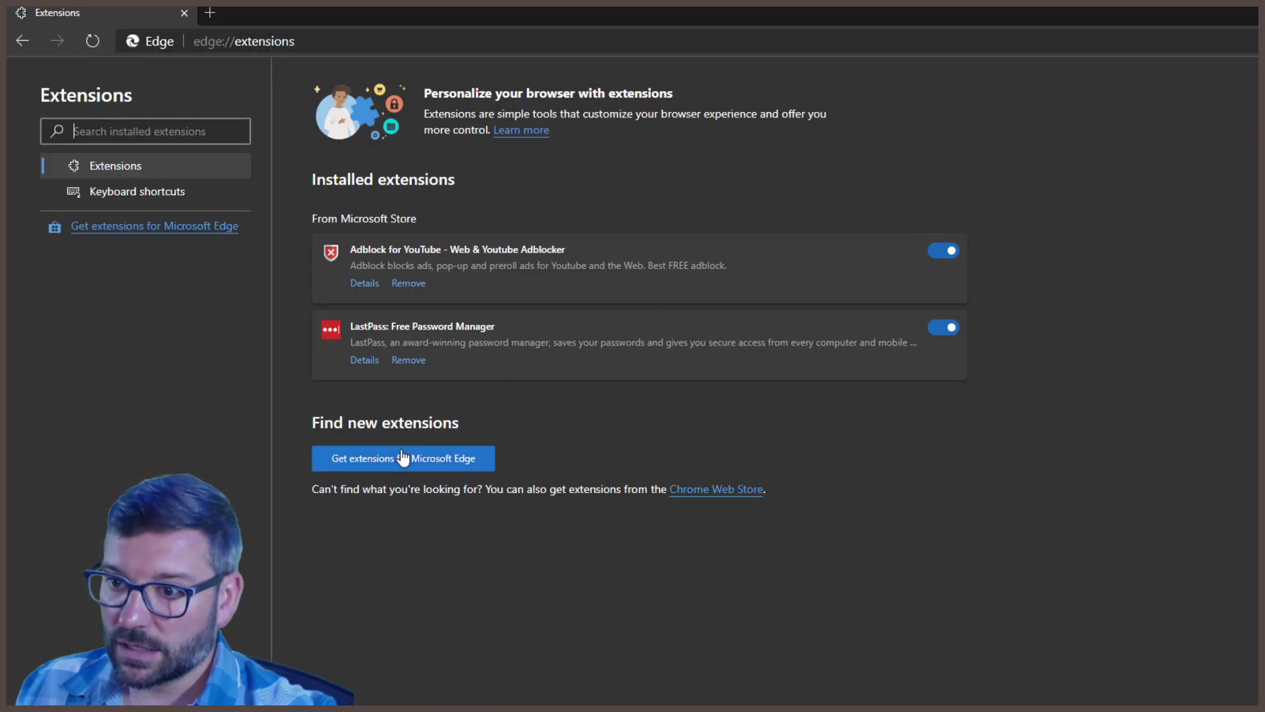
{"action": "left_click", "coordinate": [111, 226]}
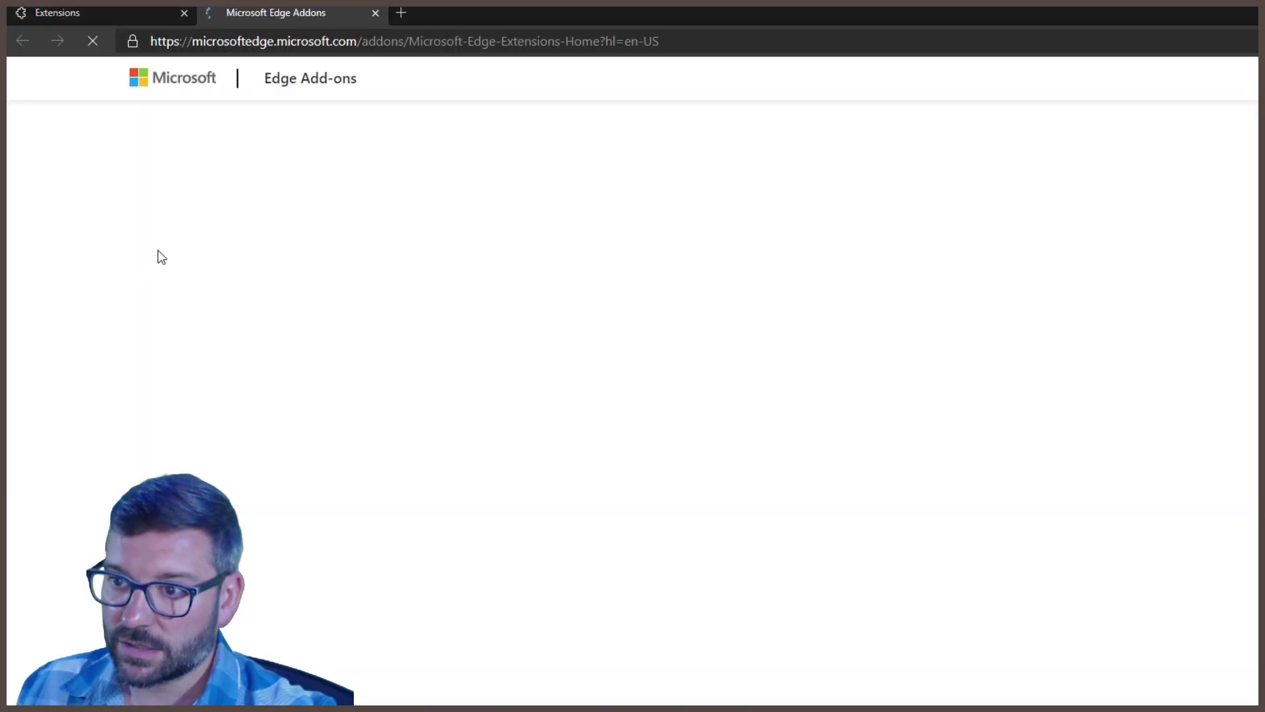
{"action": "type", "text": "v"}
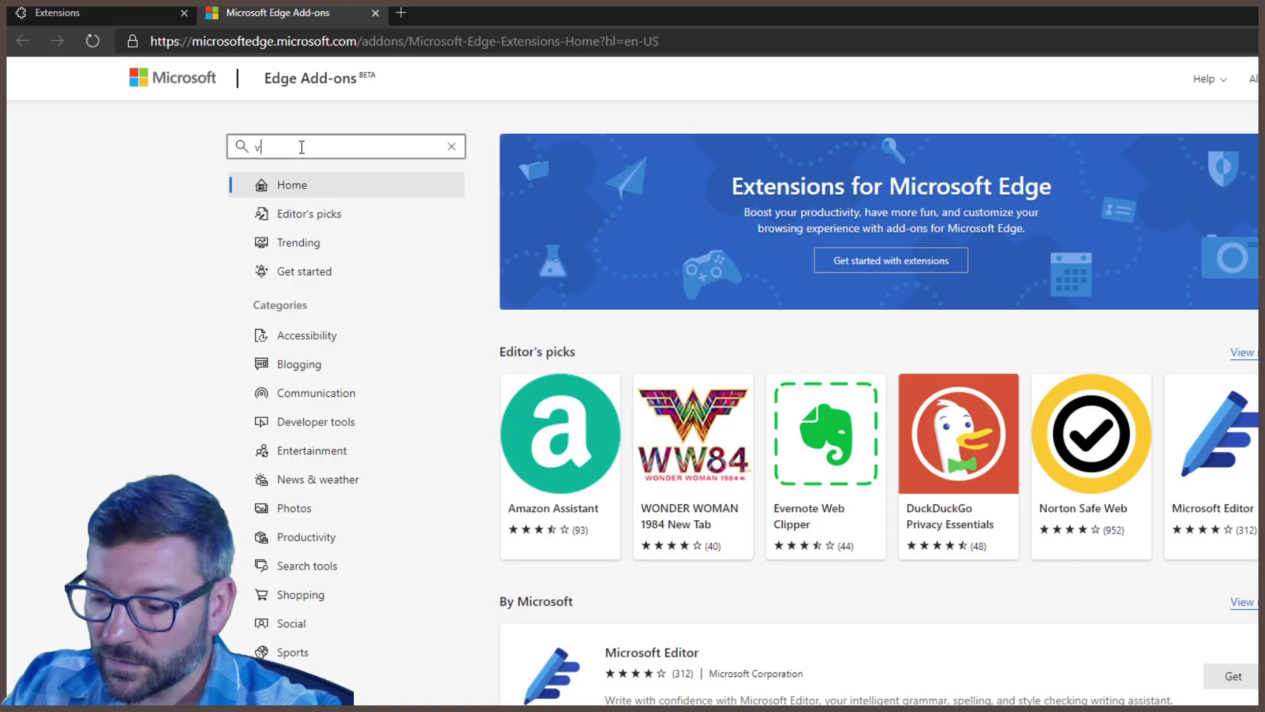
{"action": "type", "text": "tta ass"}
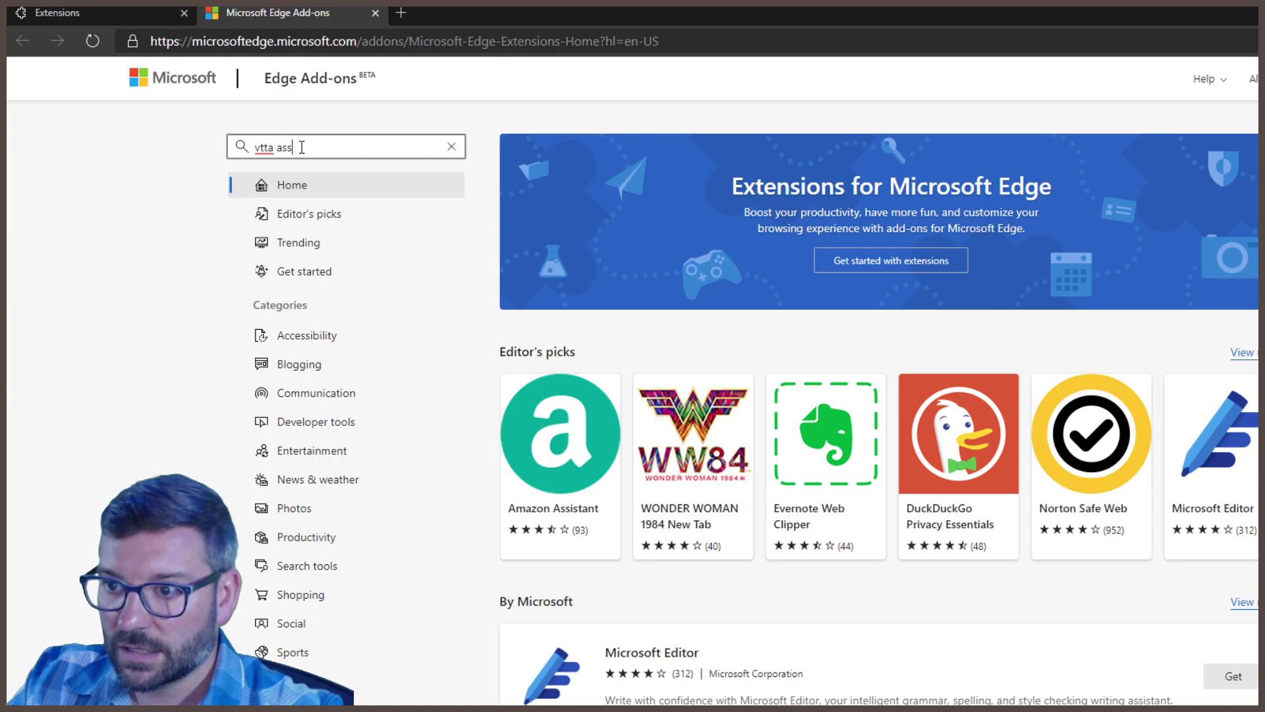
{"action": "type", "text": "ets"}
{"action": "key", "text": "Return"}
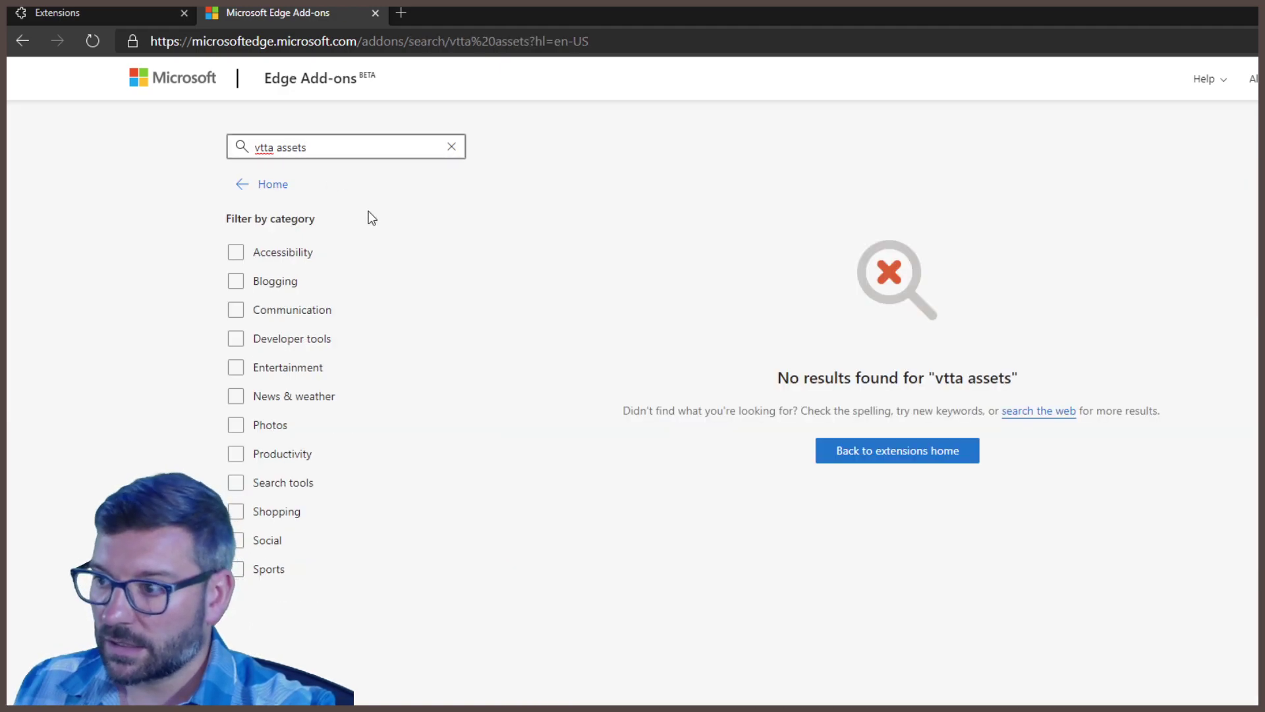
Step: Find the VTTAssets listing on the Chrome Web Store via web search and allow extensions from other stores
{"action": "left_click", "coordinate": [1024, 411]}
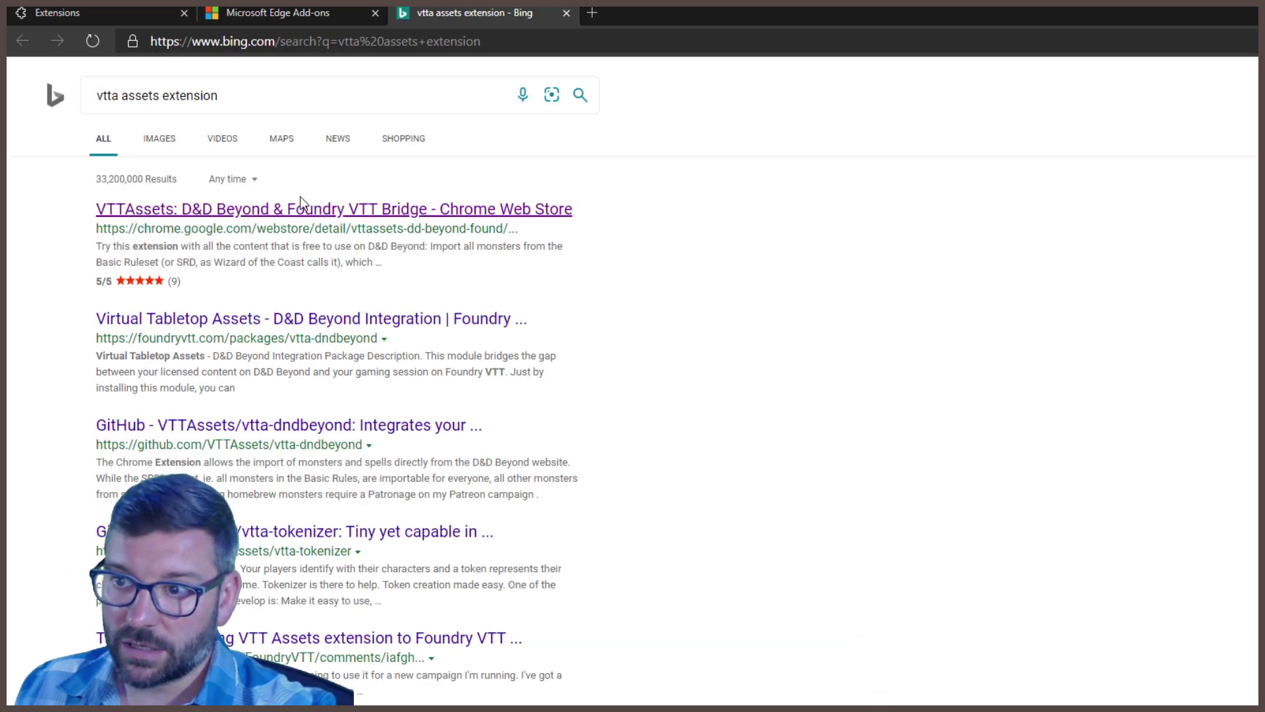
{"action": "left_click", "coordinate": [300, 210]}
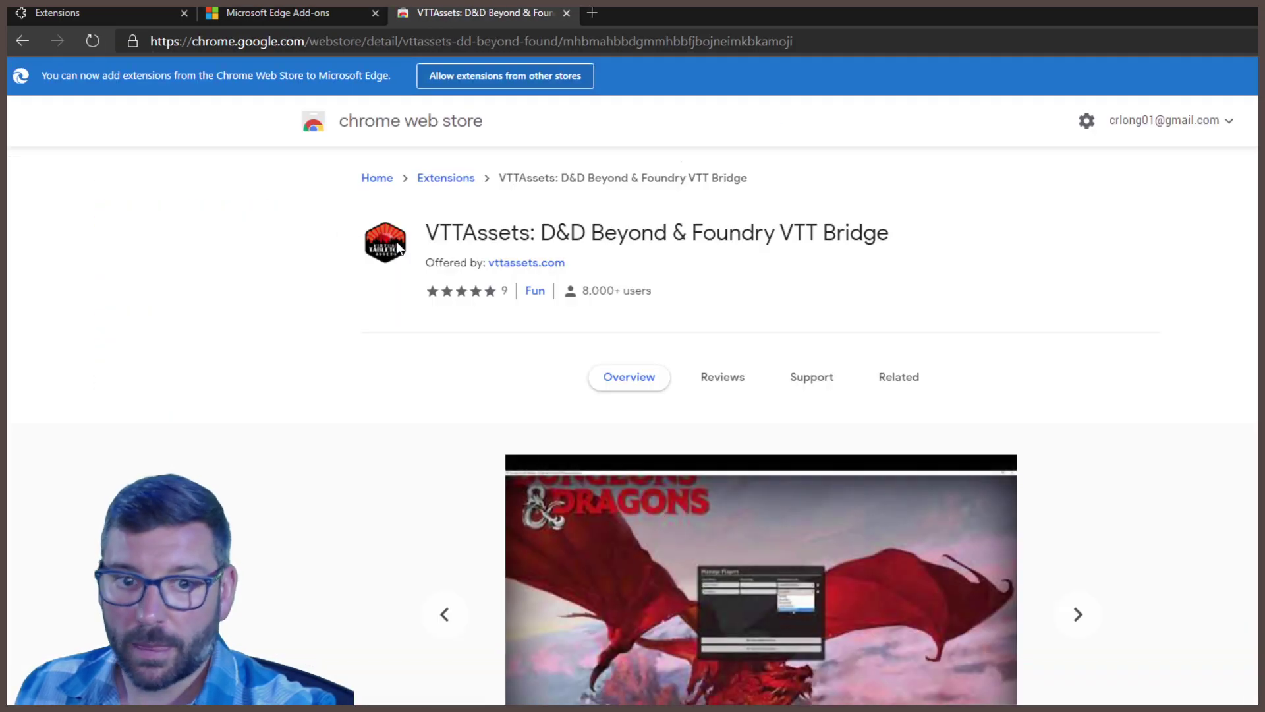
{"action": "scroll", "coordinate": [1042, 508], "scroll_direction": "down", "scroll_amount": 8}
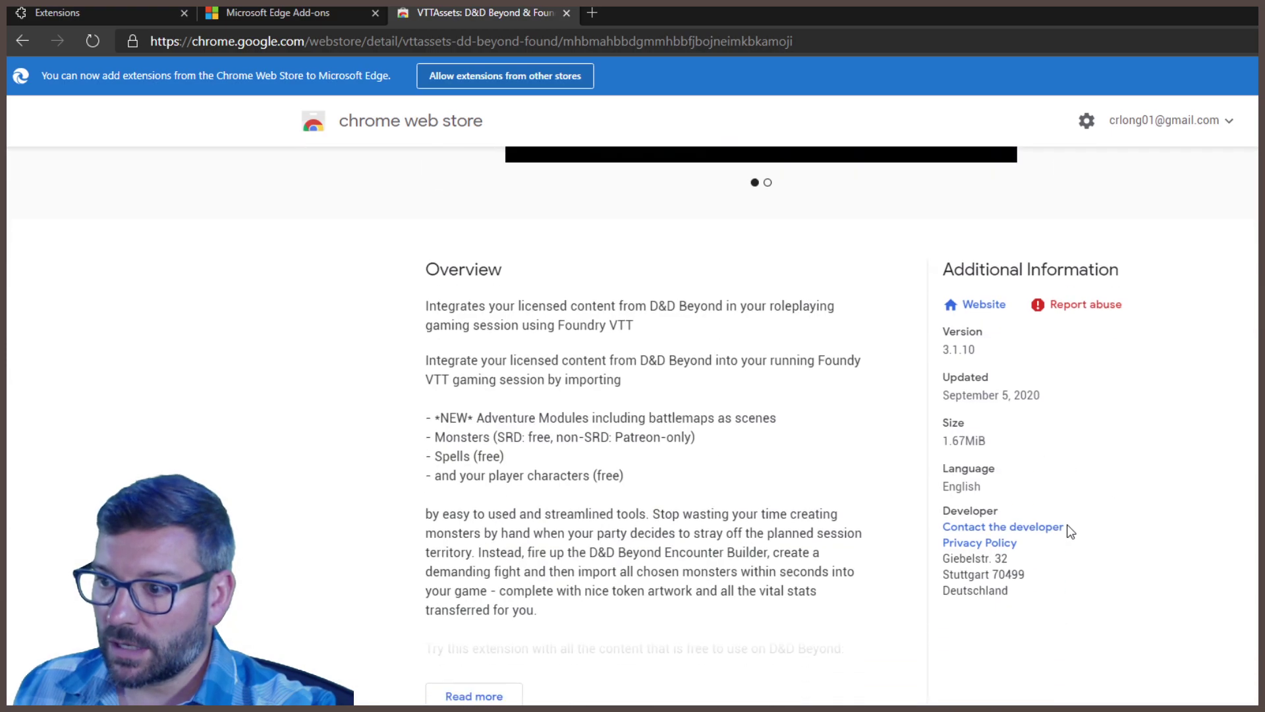
{"action": "scroll", "coordinate": [1071, 533], "scroll_direction": "down", "scroll_amount": 2}
{"action": "scroll", "coordinate": [1072, 533], "scroll_direction": "down", "scroll_amount": 2}
{"action": "scroll", "coordinate": [1073, 527], "scroll_direction": "up", "scroll_amount": 9}
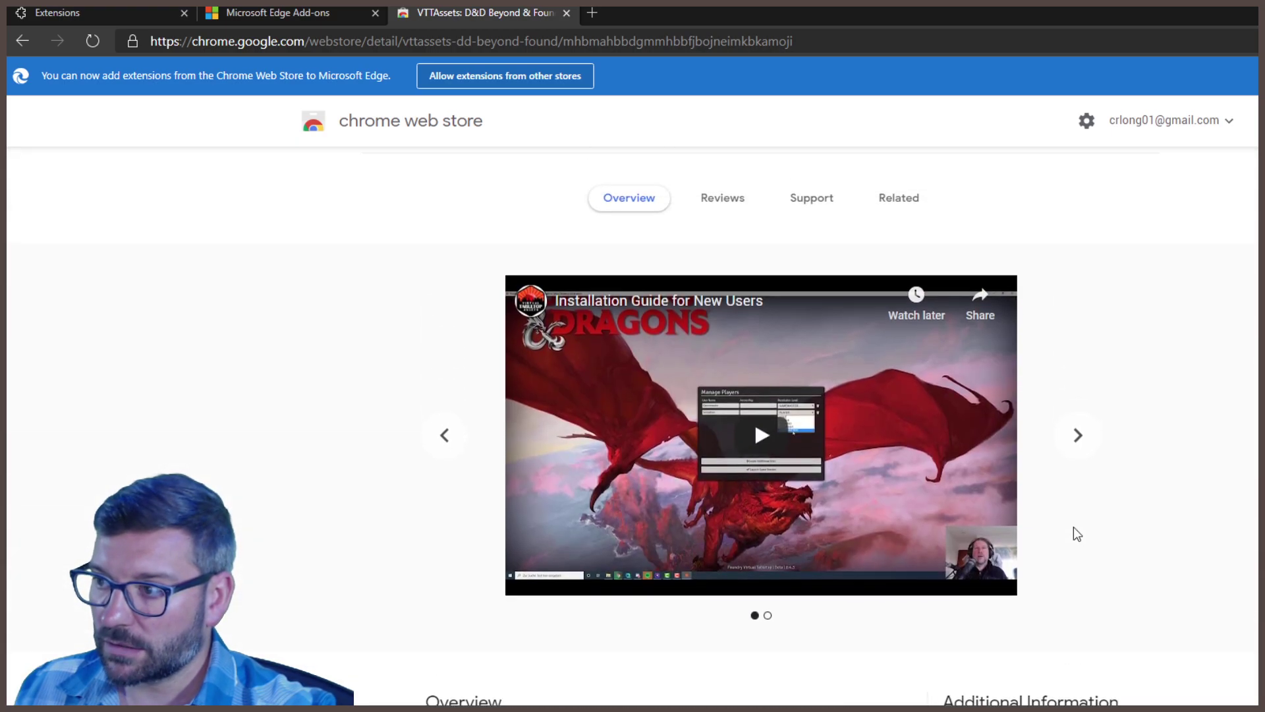
{"action": "scroll", "coordinate": [1073, 528], "scroll_direction": "up", "scroll_amount": 3}
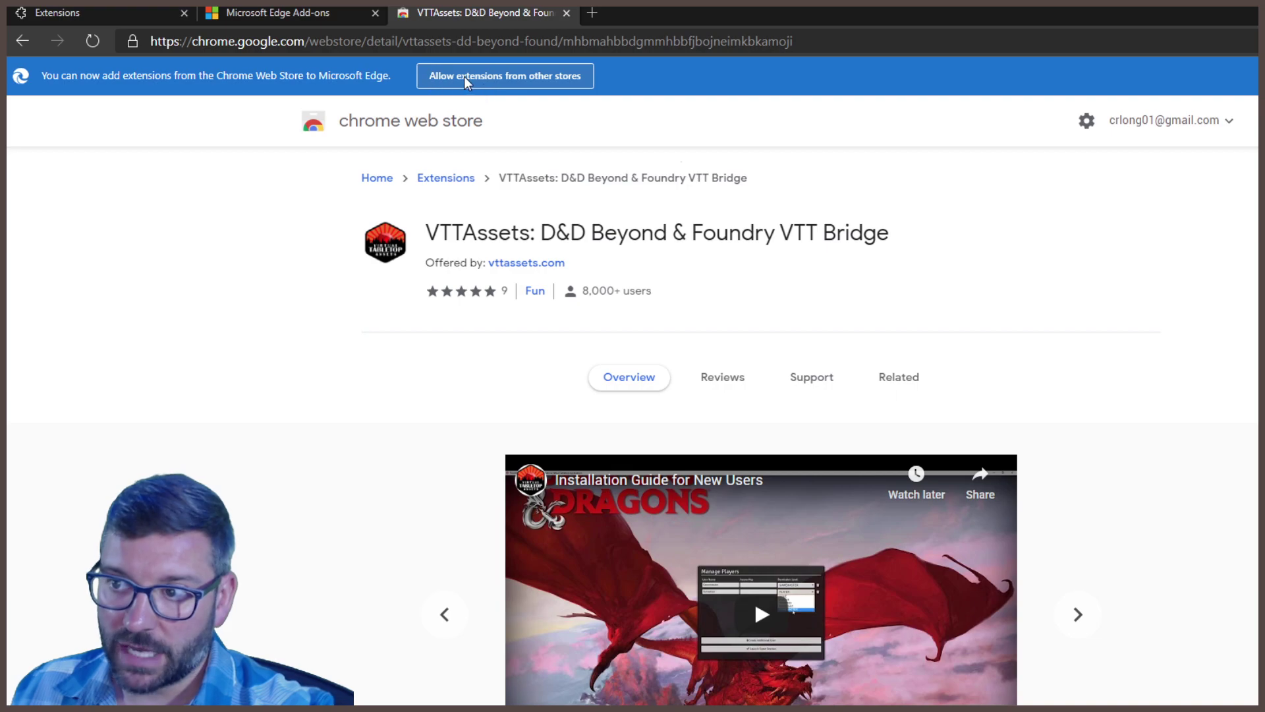
{"action": "left_click", "coordinate": [541, 81]}
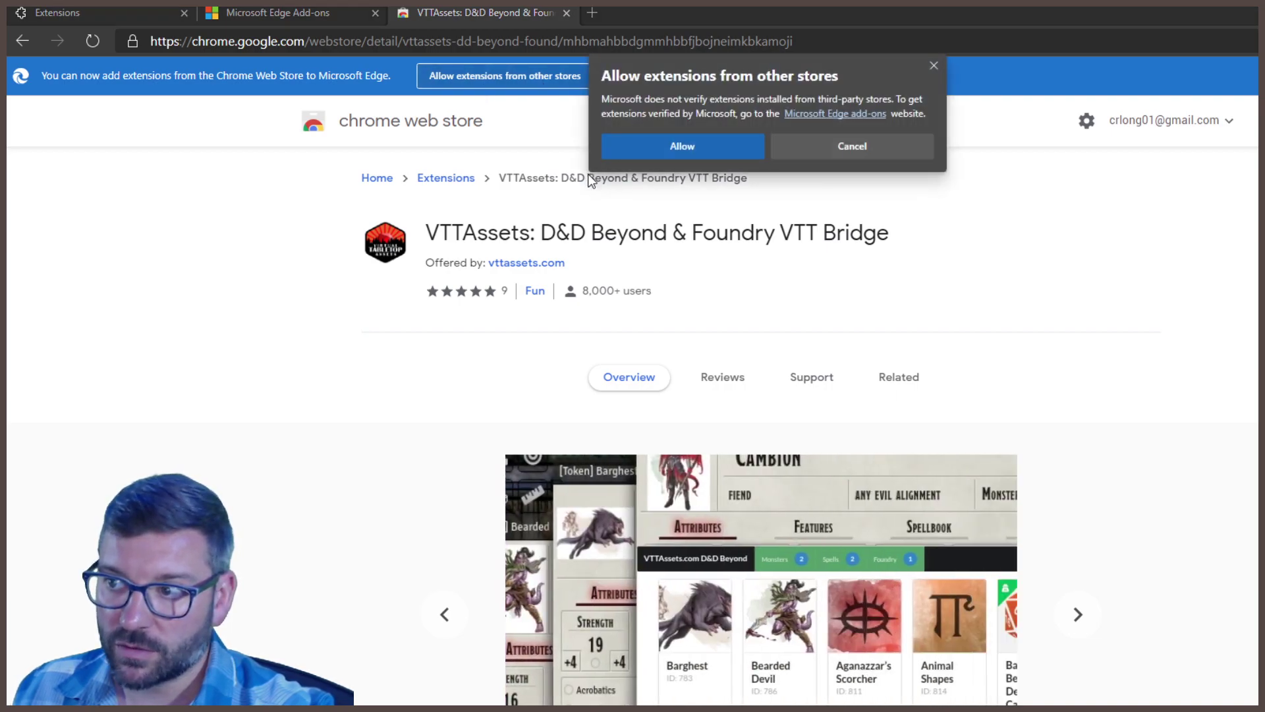
{"action": "left_click", "coordinate": [689, 152]}
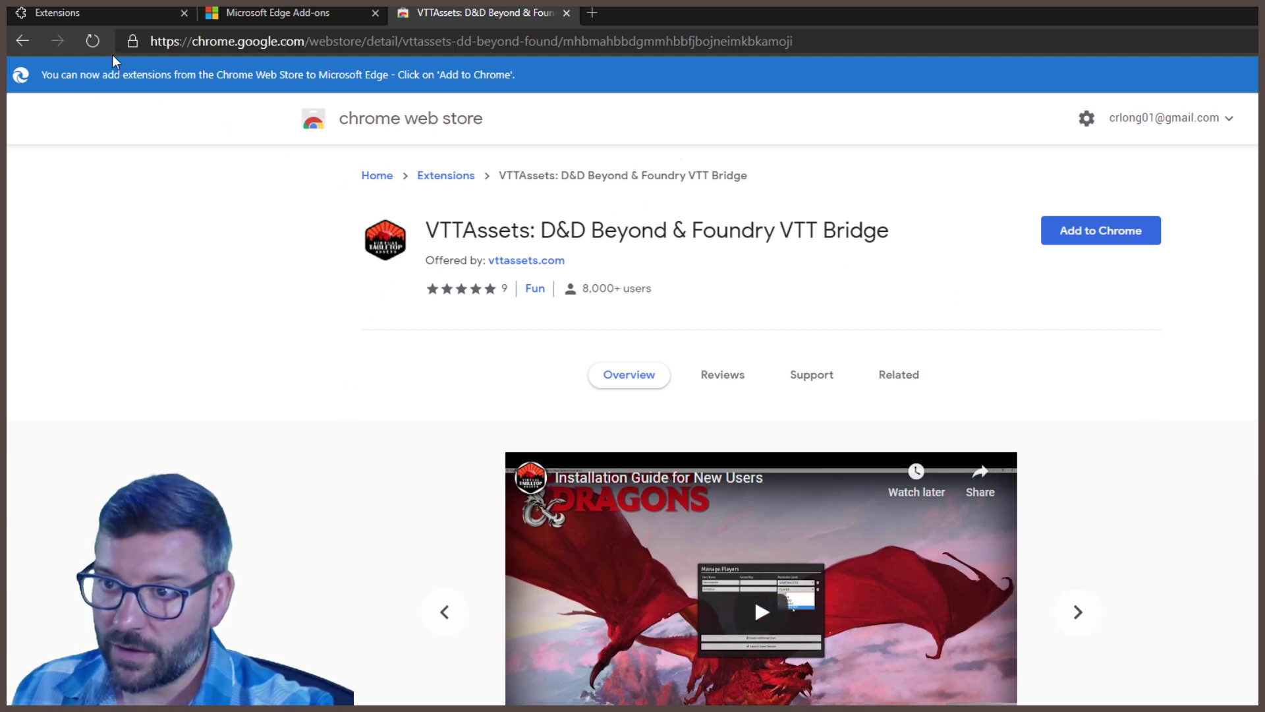
Step: Add the VTTAssets bridge extension to Edge and open its toolbar popup
{"action": "left_click", "coordinate": [1080, 230]}
{"action": "left_click", "coordinate": [808, 192]}
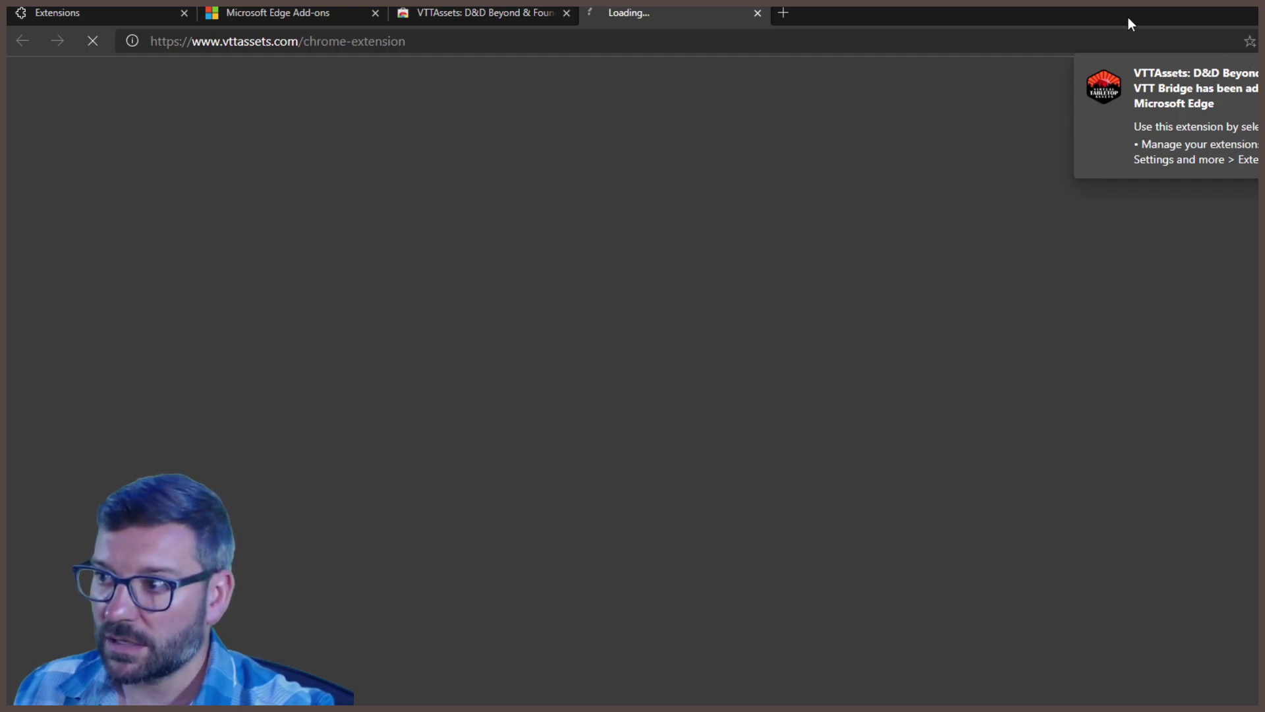
{"action": "mouse_move", "coordinate": [1128, 17]}
{"action": "left_mouse_down"}
{"action": "mouse_move", "coordinate": [953, 59]}
{"action": "mouse_move", "coordinate": [844, 6]}
{"action": "left_mouse_up"}
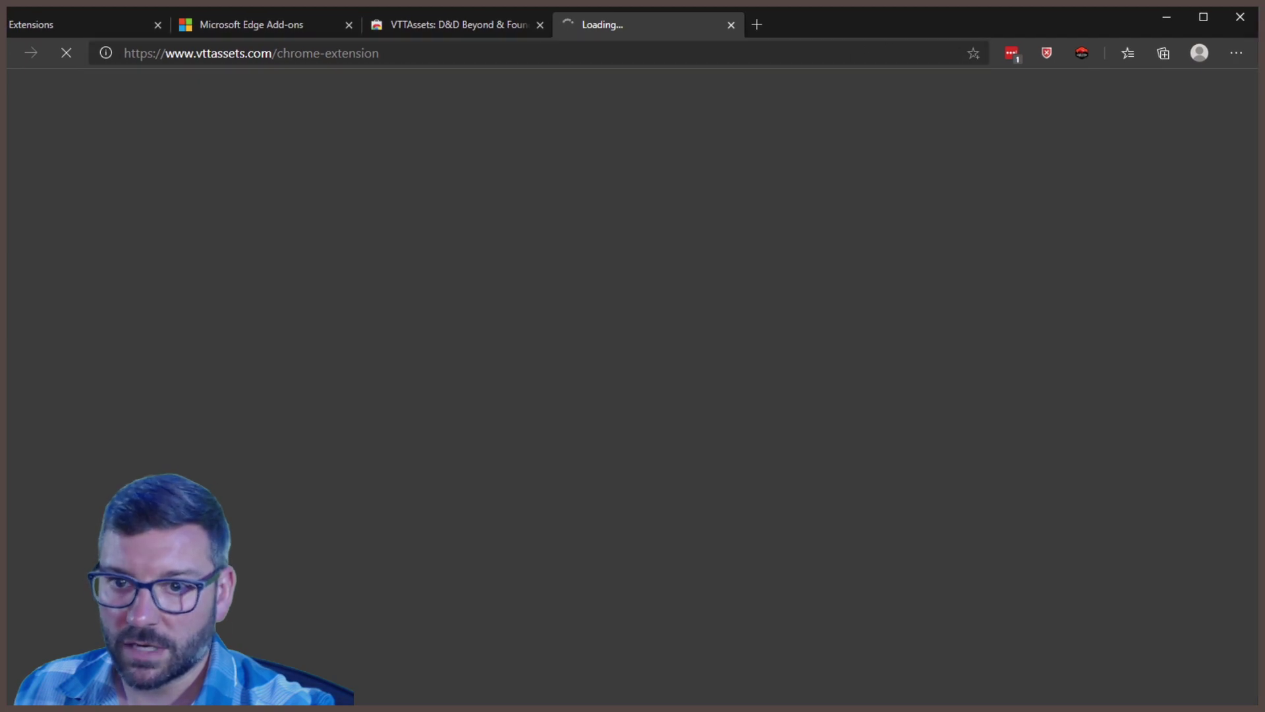
{"action": "left_click", "coordinate": [1080, 57]}
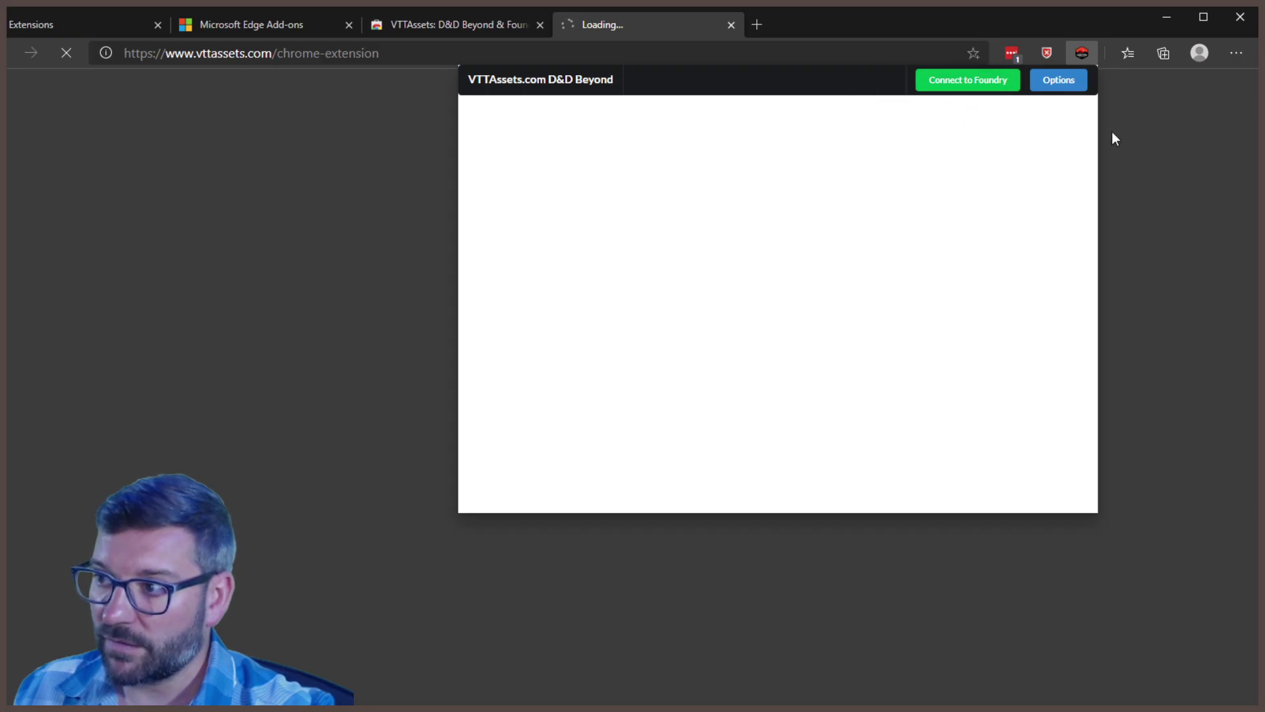
Step: Sign in with Google on the VTTAssets options page; the extension still reports basic mode
{"action": "left_click", "coordinate": [1058, 85]}
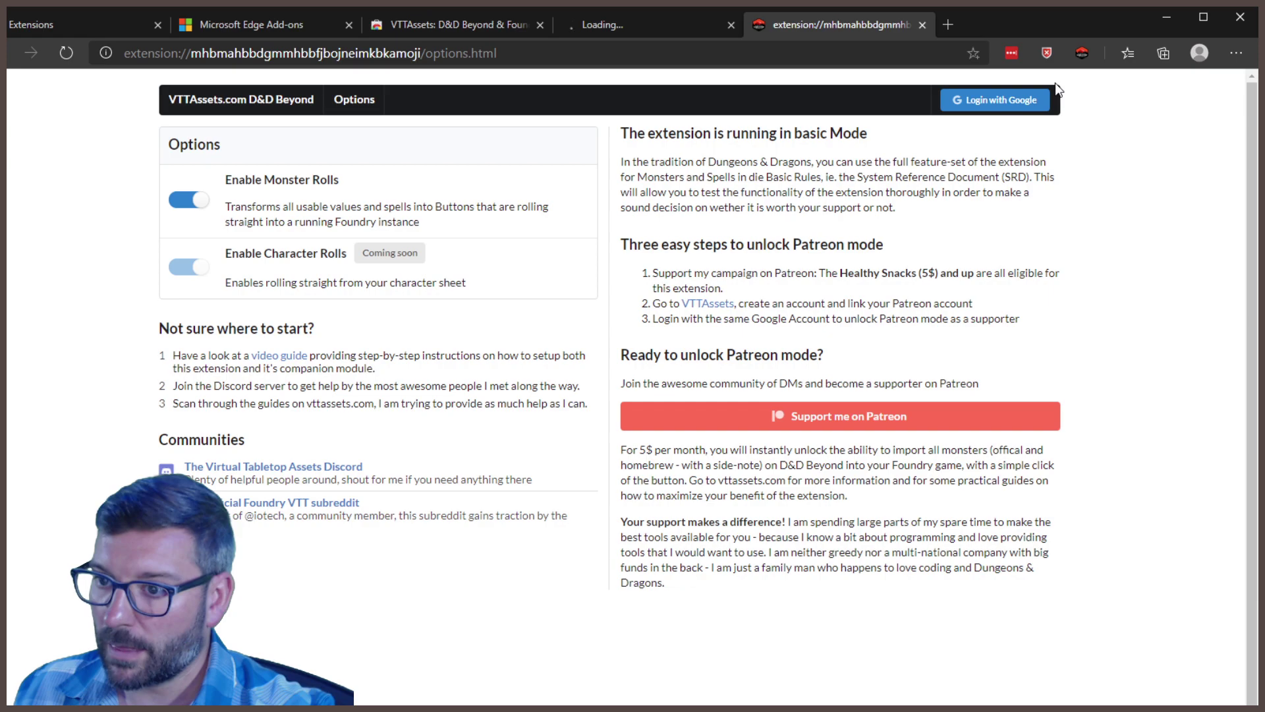
{"action": "left_click", "coordinate": [999, 107]}
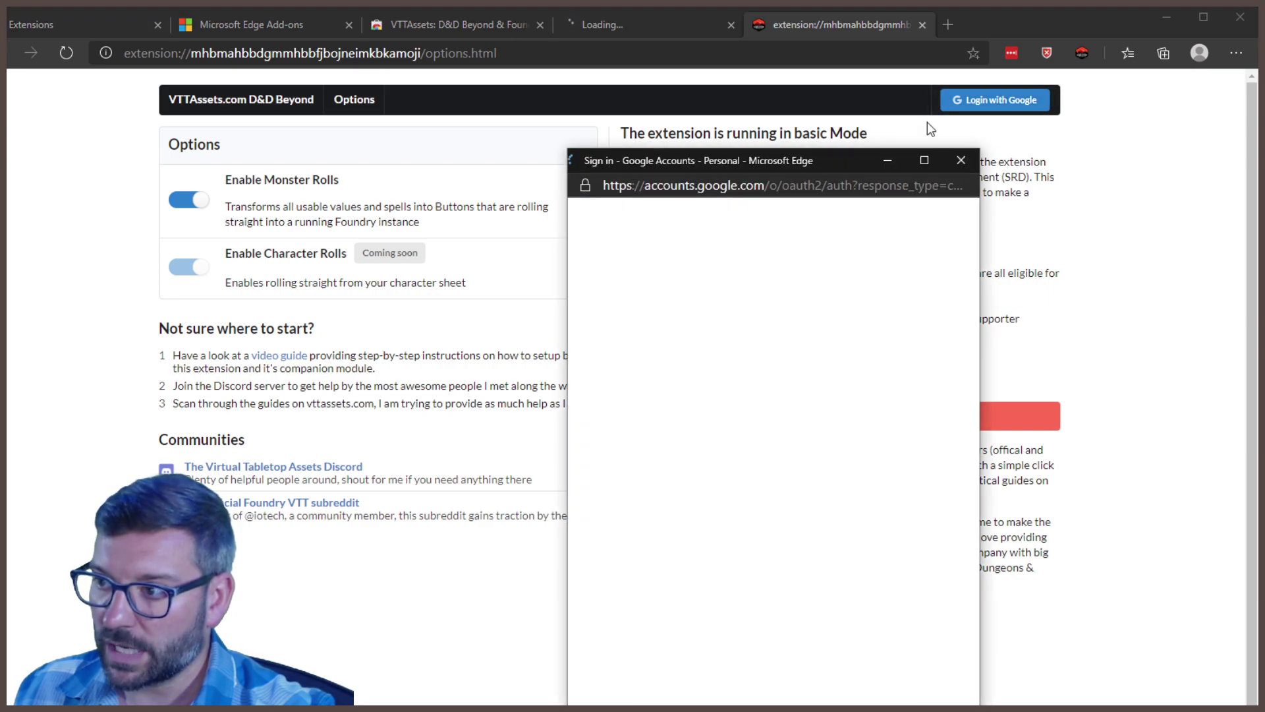
{"action": "left_click", "coordinate": [961, 160]}
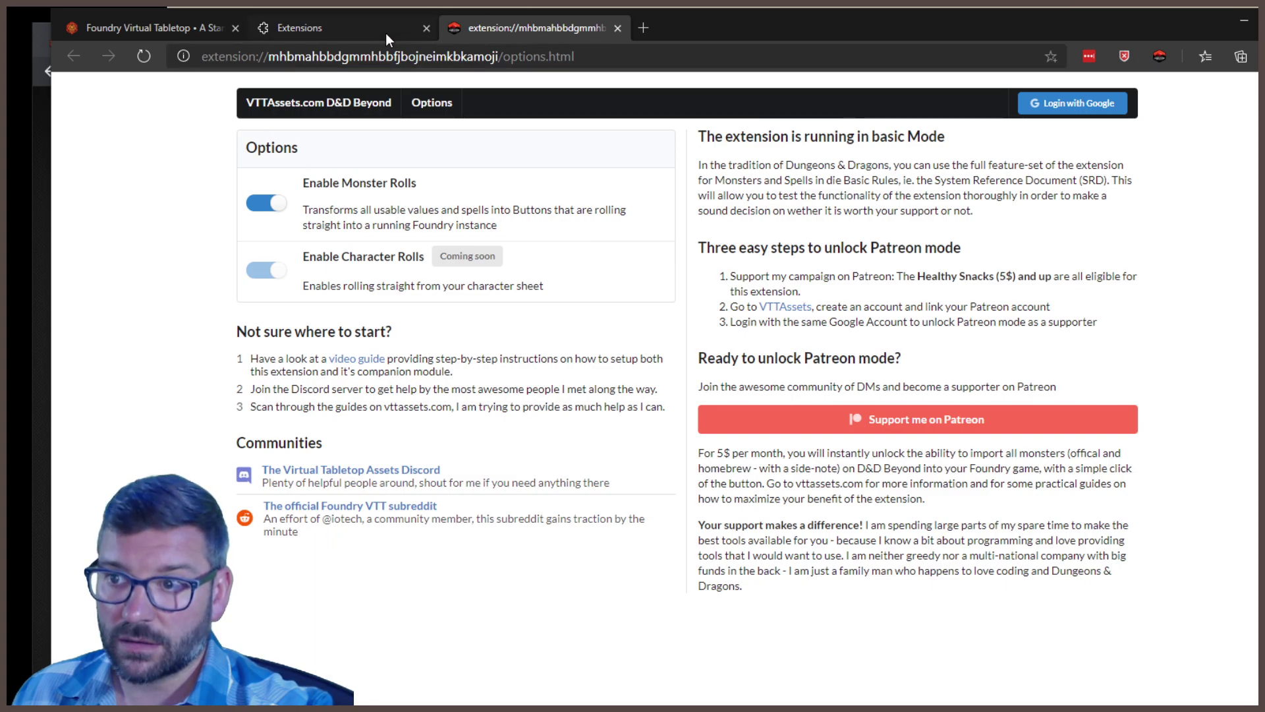
Step: Check the extension's ID, then close the options and Extensions tabs
{"action": "left_click", "coordinate": [305, 112]}
{"action": "left_click", "coordinate": [566, 312]}
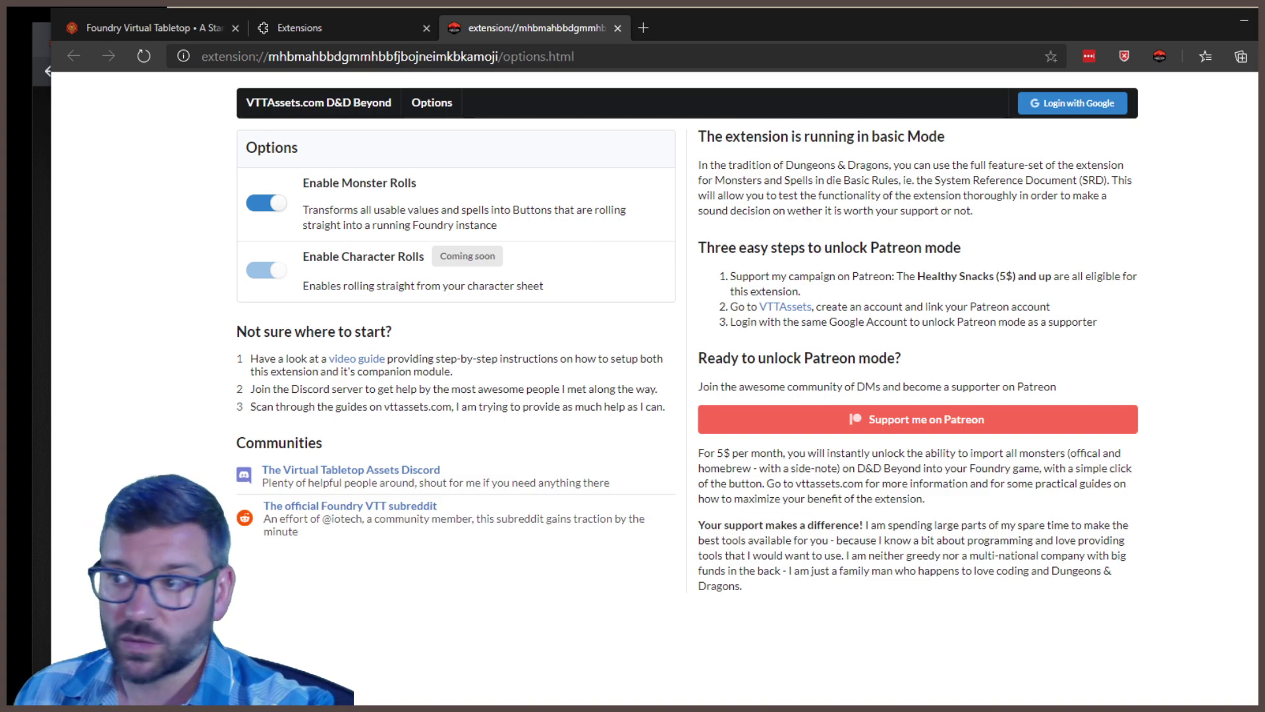
{"action": "left_click", "coordinate": [619, 28]}
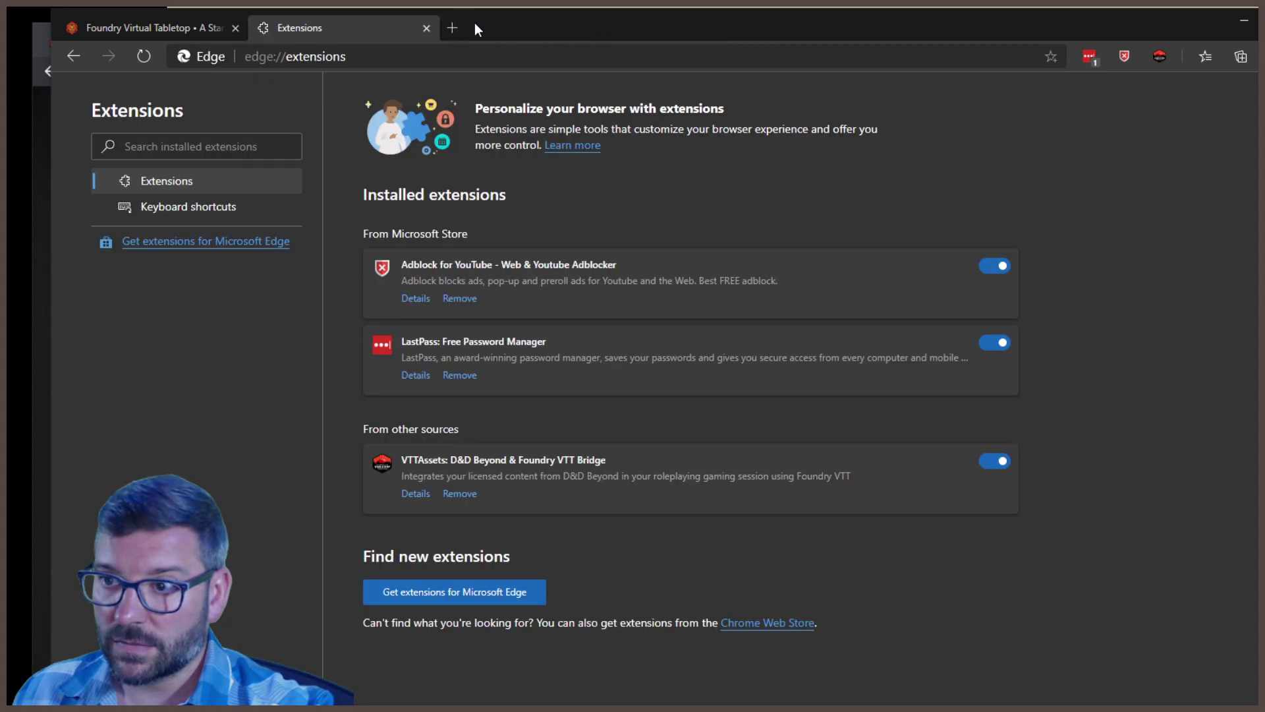
{"action": "left_click", "coordinate": [426, 28]}
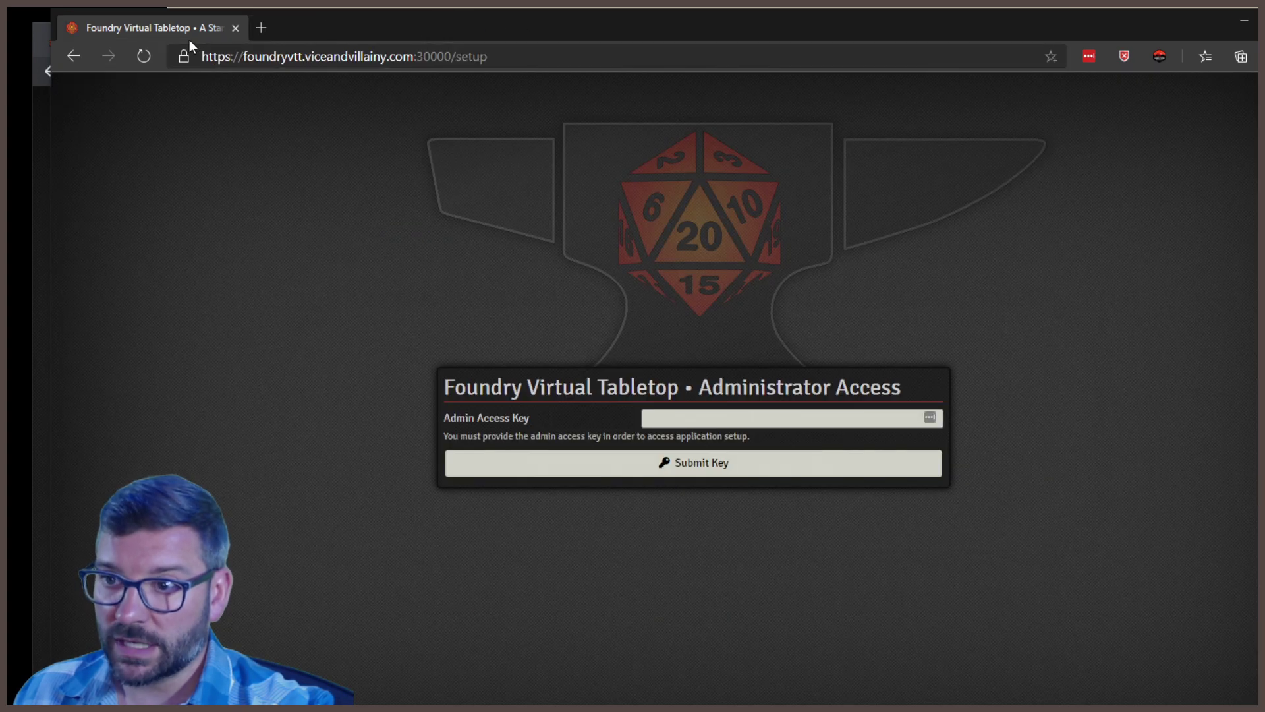
{"action": "left_click", "coordinate": [1165, 56]}
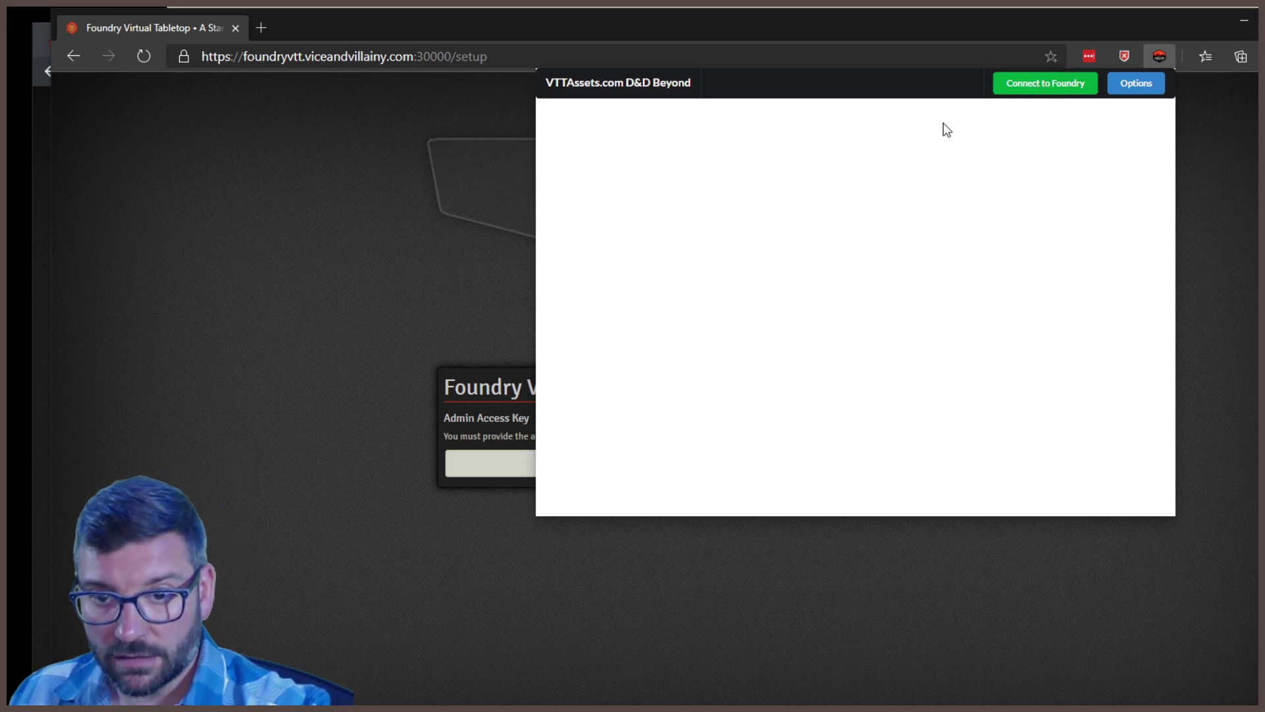
{"action": "right_click", "coordinate": [1027, 87]}
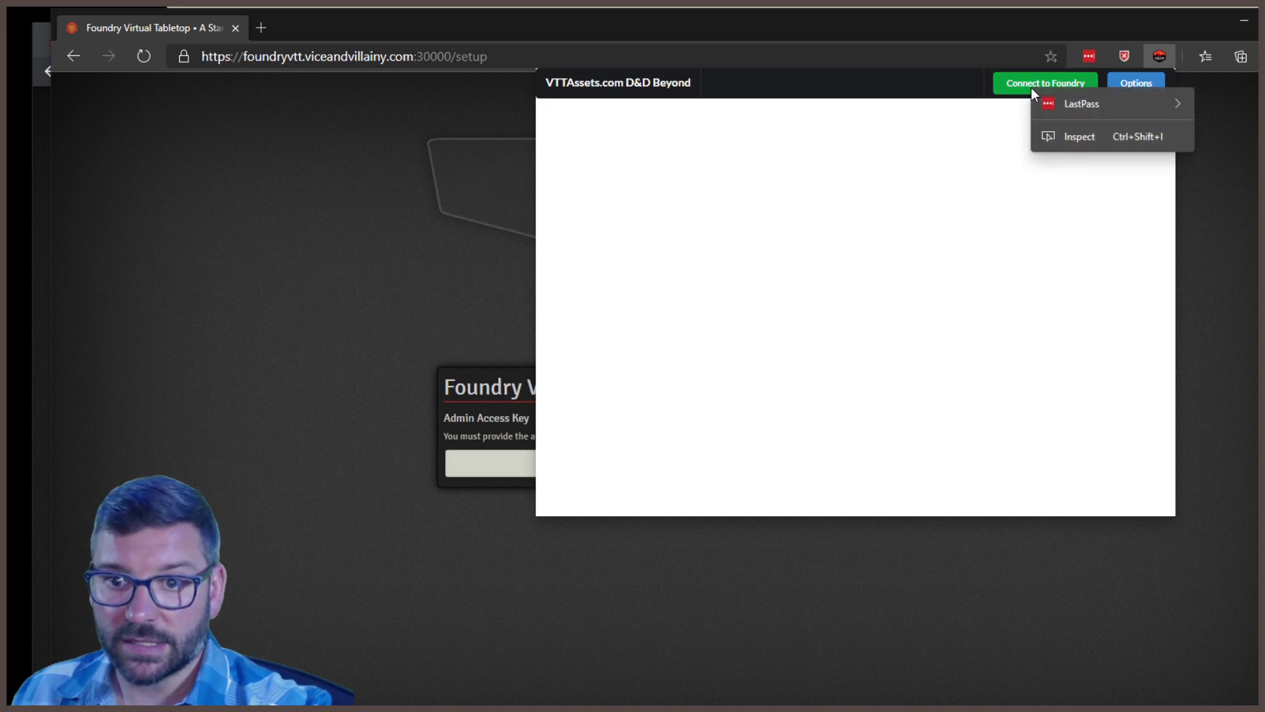
{"action": "left_click", "coordinate": [1024, 89]}
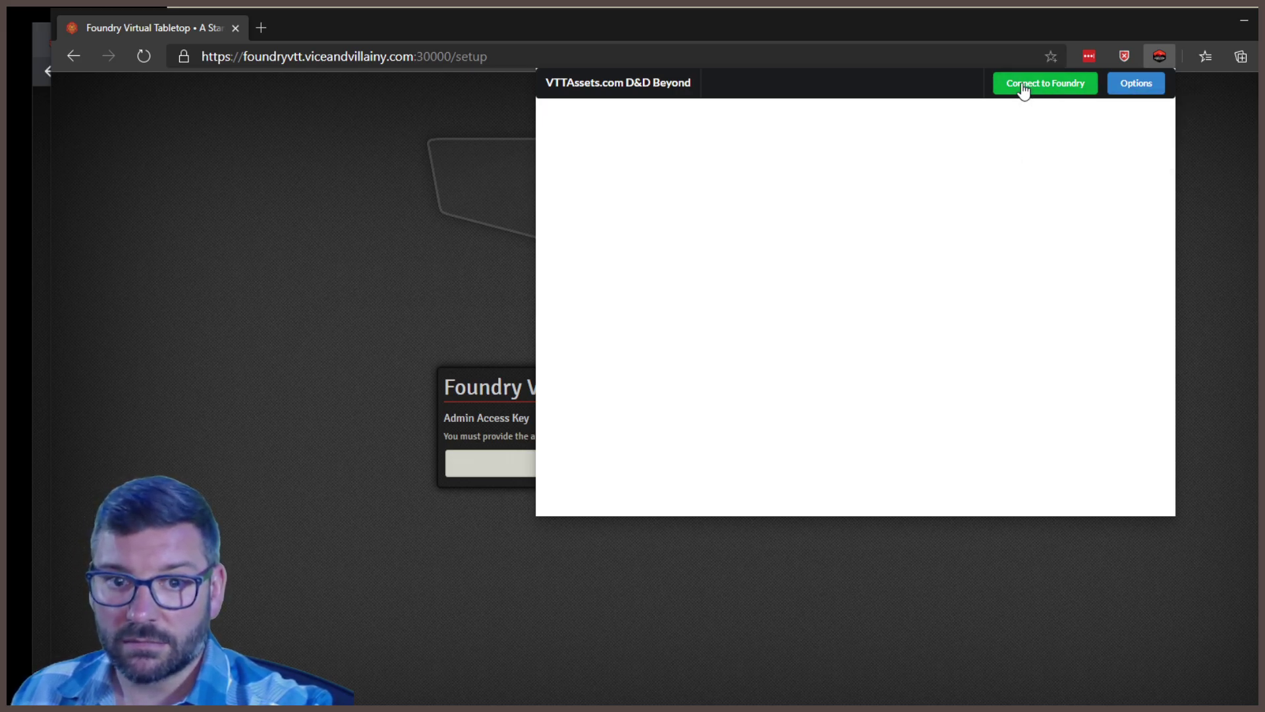
{"action": "left_click", "coordinate": [1024, 89]}
{"action": "left_click", "coordinate": [1023, 89]}
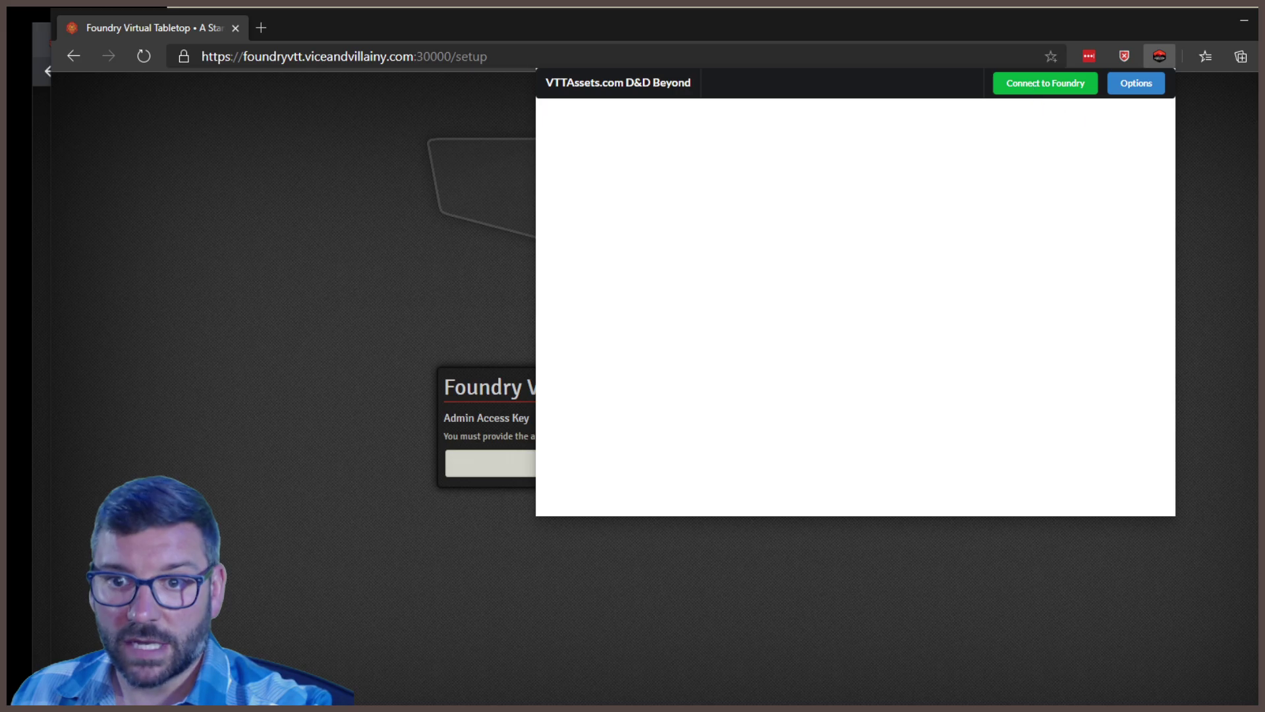
{"action": "left_click", "coordinate": [270, 186]}
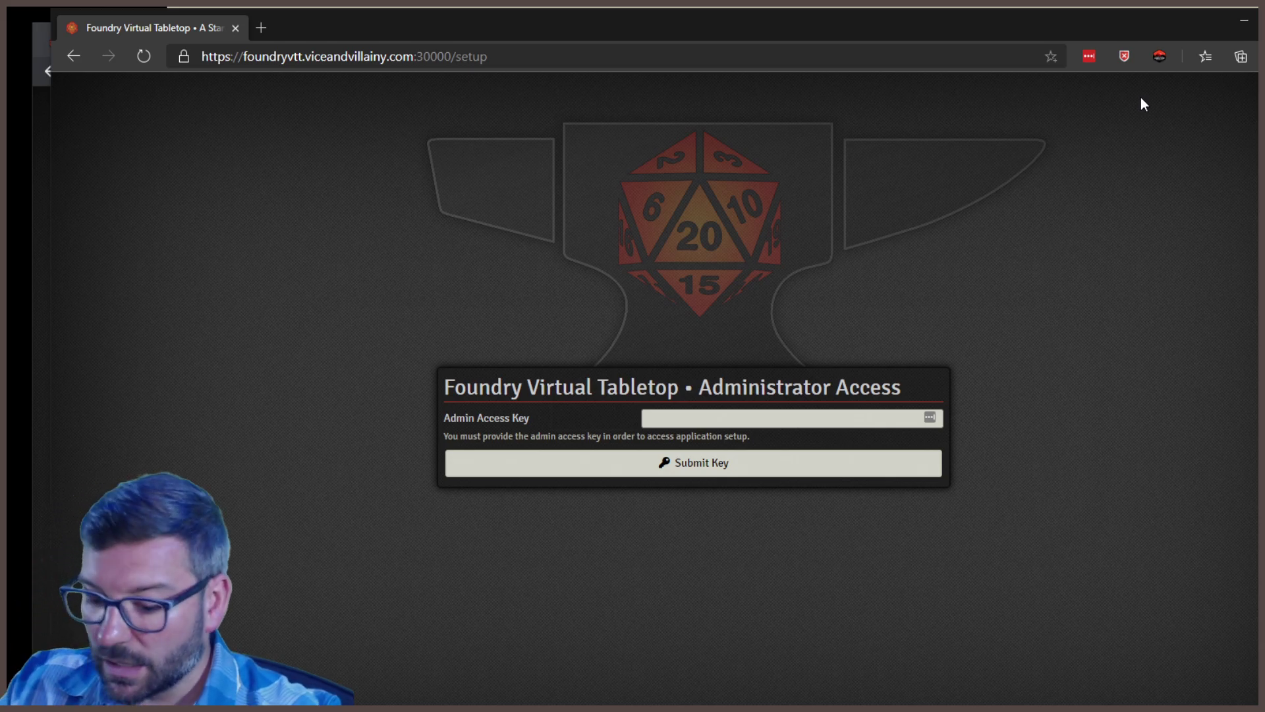
Step: With DevTools open, try Connect to Foundry from the VTTAssets panel twice
{"action": "key", "text": "F12"}
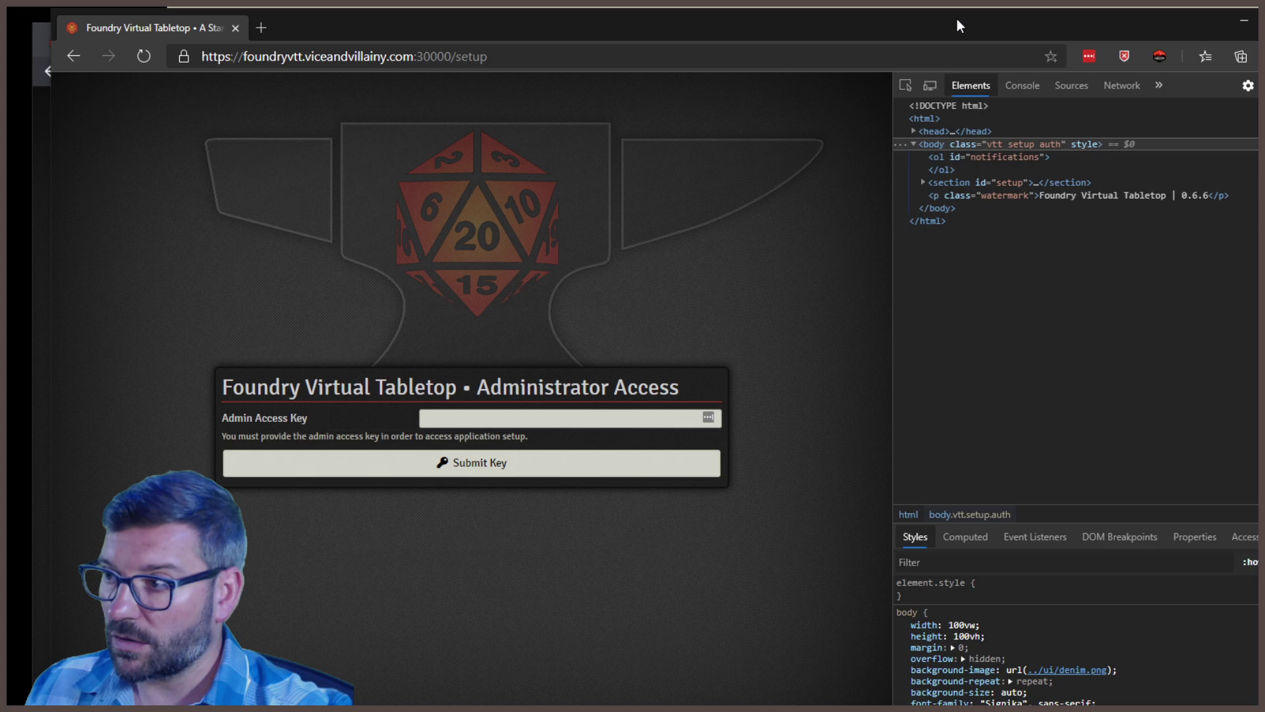
{"action": "left_click", "coordinate": [1159, 56]}
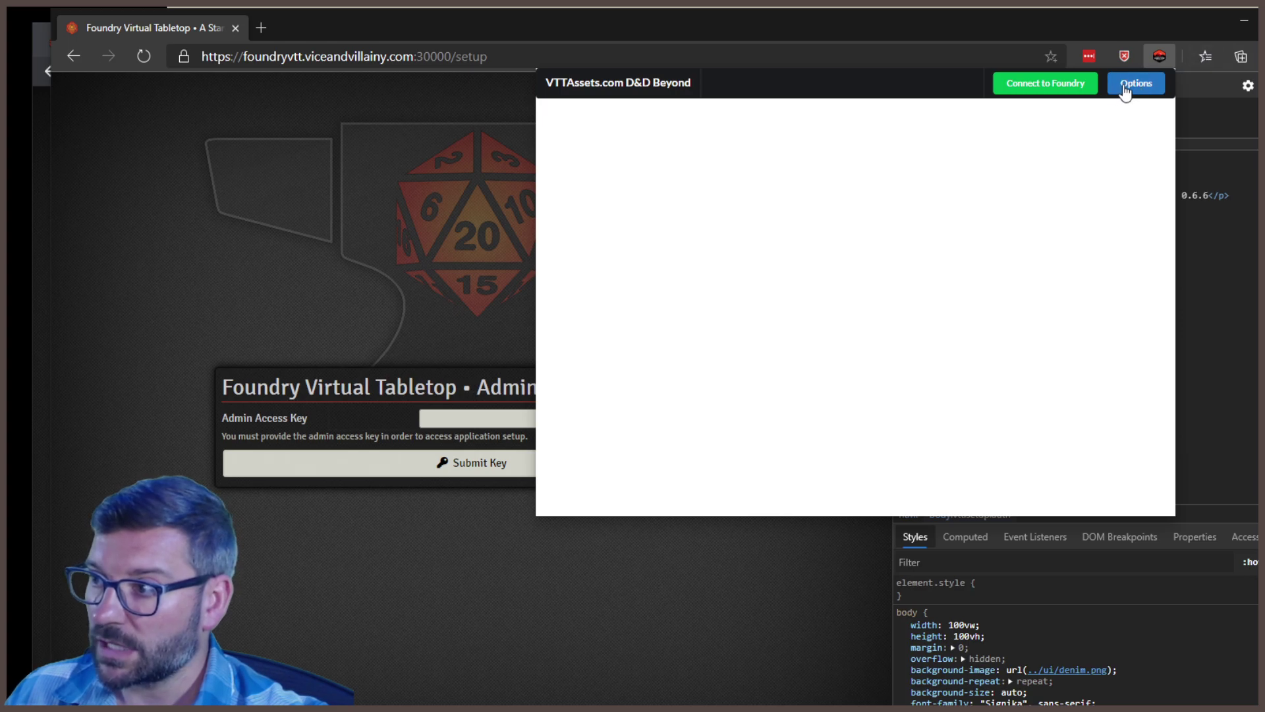
{"action": "left_click", "coordinate": [1040, 84]}
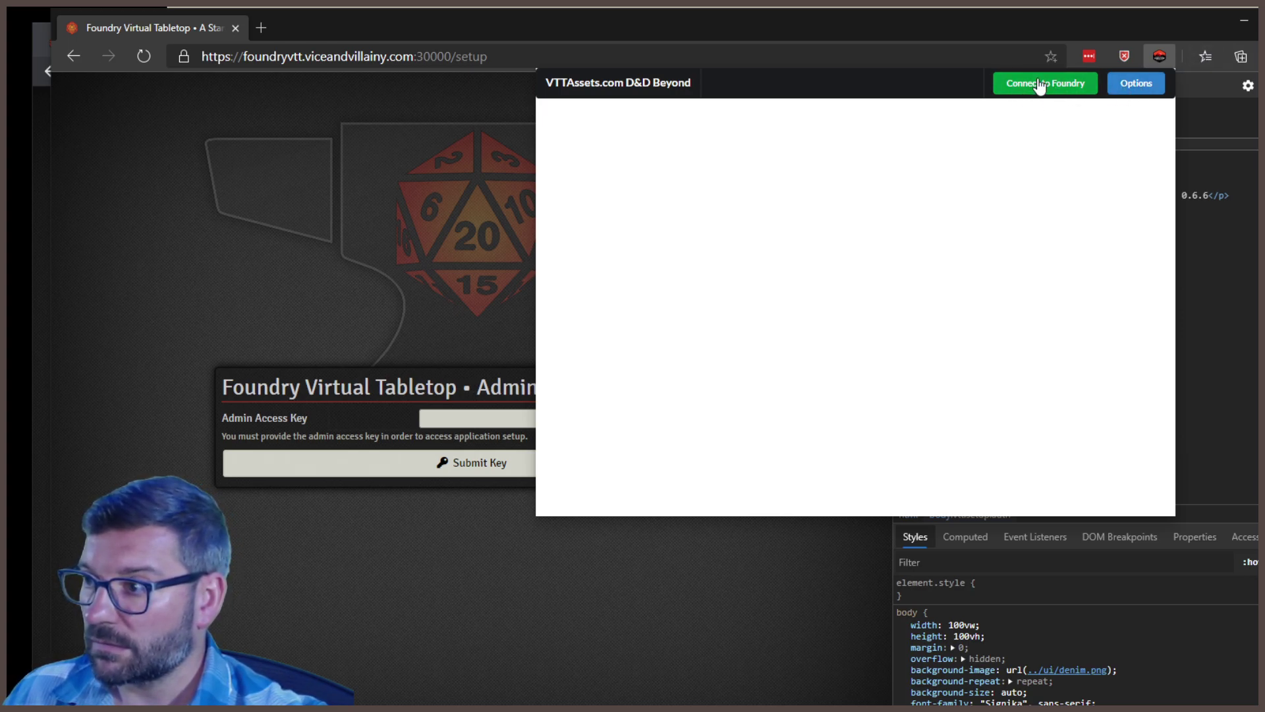
{"action": "left_click", "coordinate": [1160, 58]}
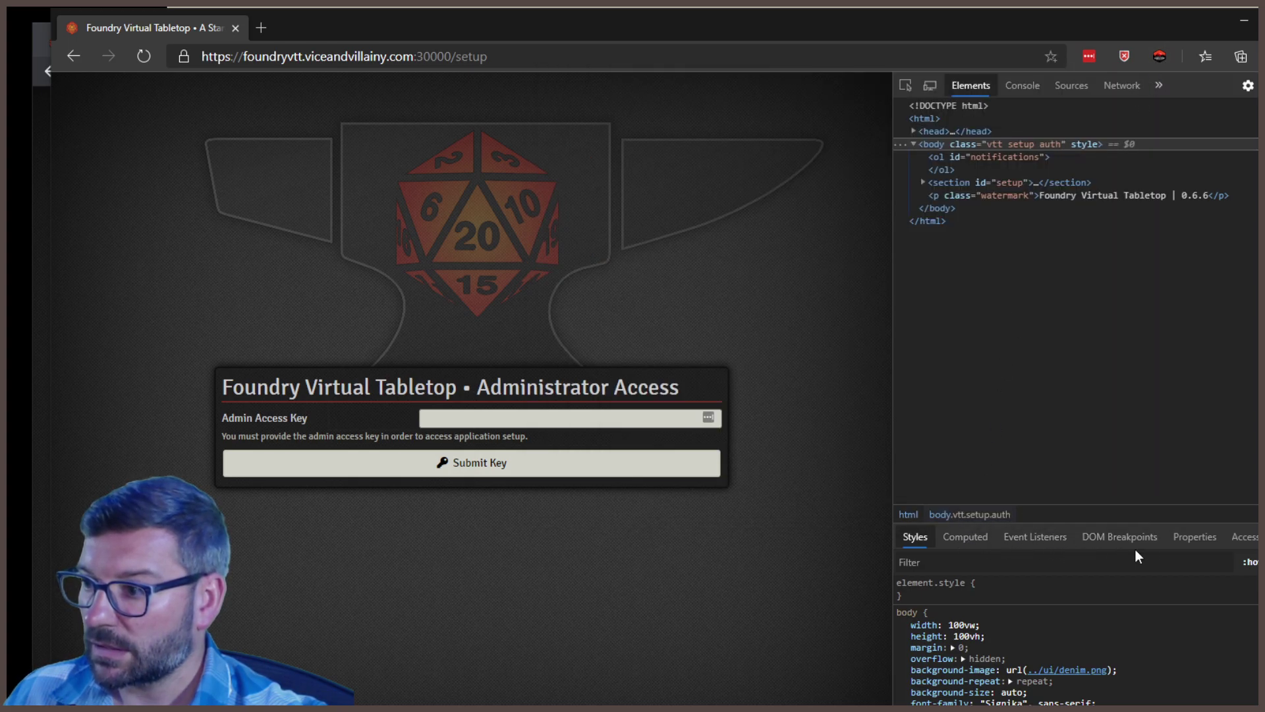
Step: Look through the DevTools panes, view Foundry's log in the Console, and reopen the VTTAssets panel
{"action": "left_click", "coordinate": [976, 539]}
{"action": "left_click", "coordinate": [1036, 545]}
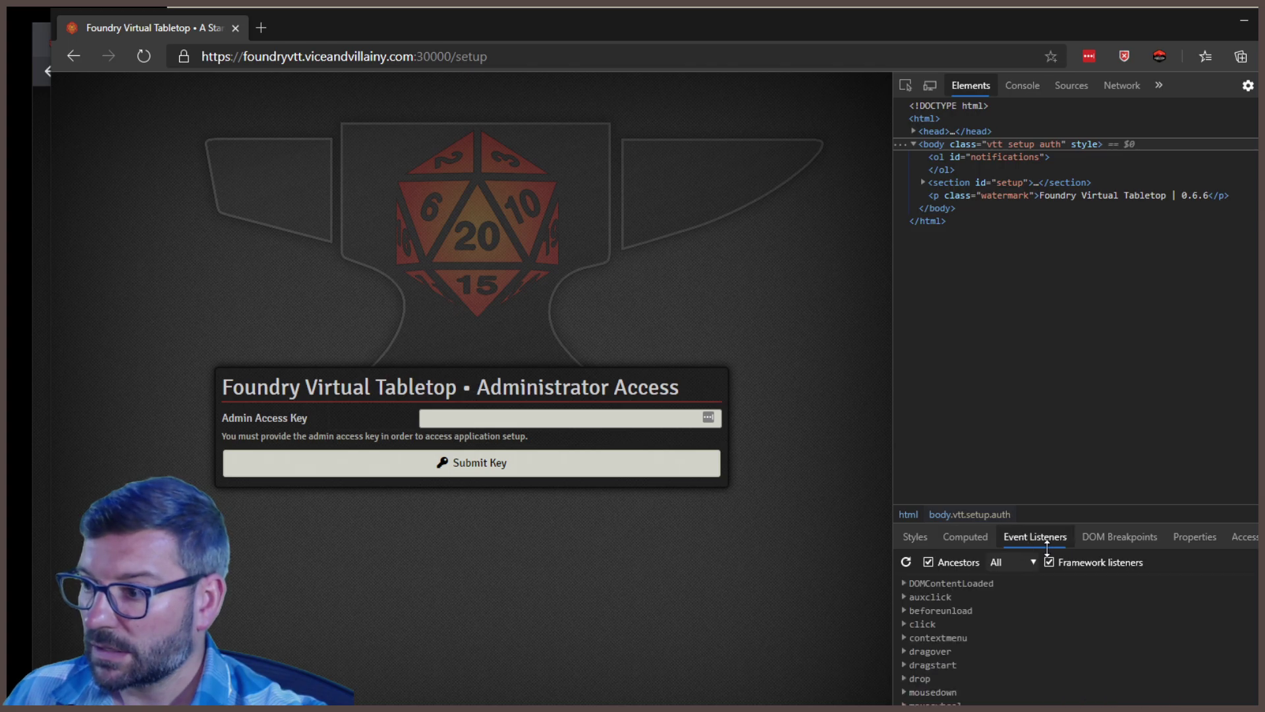
{"action": "left_click", "coordinate": [1120, 544]}
{"action": "left_click", "coordinate": [1195, 544]}
{"action": "left_click", "coordinate": [1239, 545]}
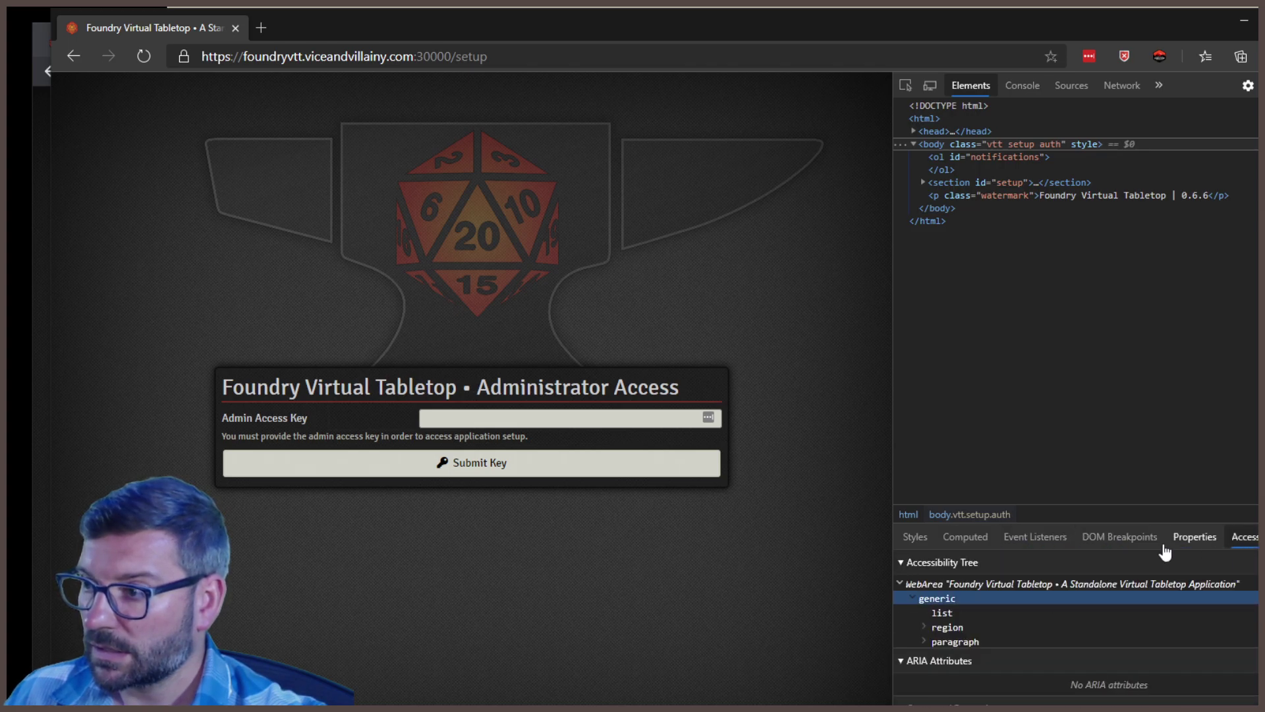
{"action": "left_click", "coordinate": [1023, 89]}
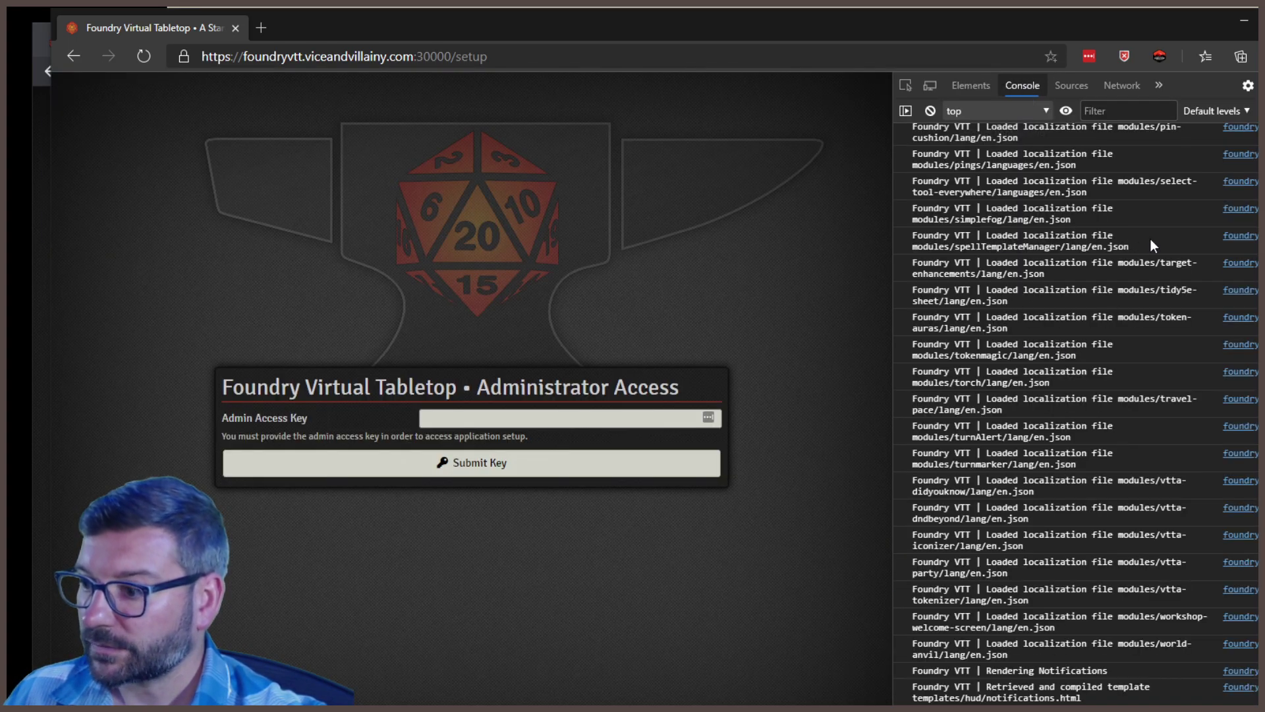
{"action": "left_click", "coordinate": [1160, 56]}
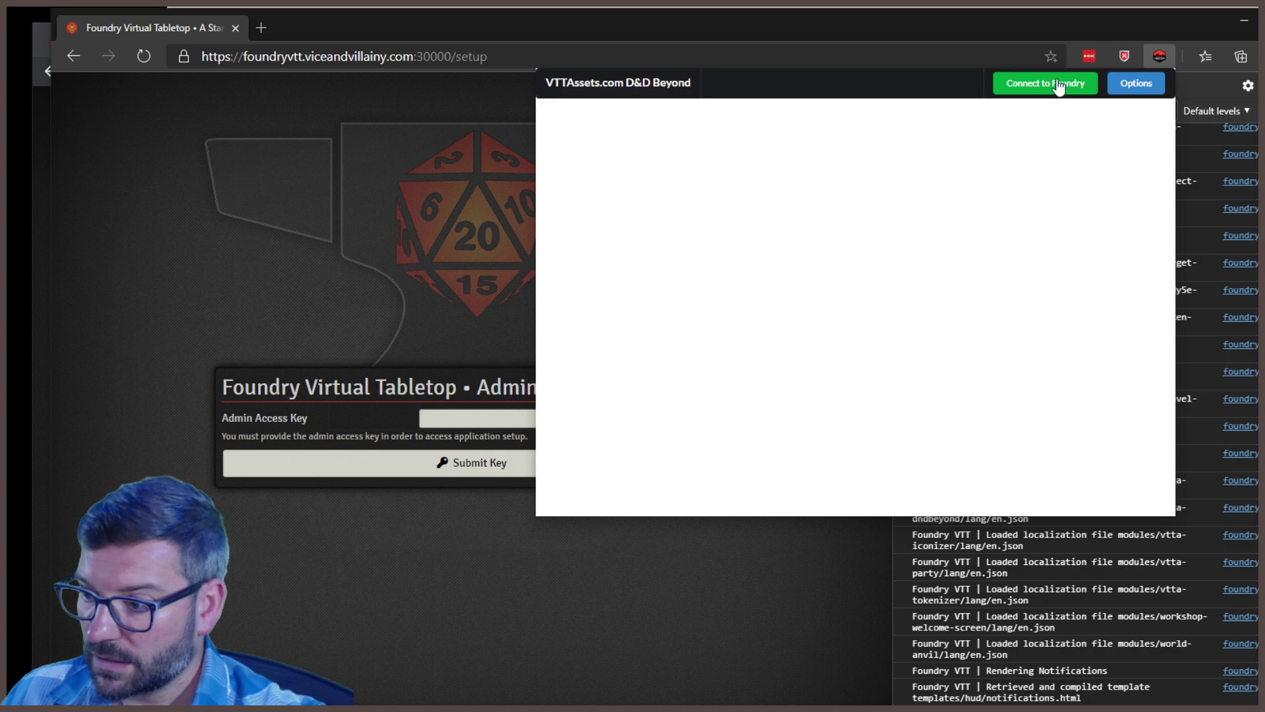
Step: On the VTTAssets options page, sign in with the first Google account while watching the console
{"action": "left_click", "coordinate": [1137, 84]}
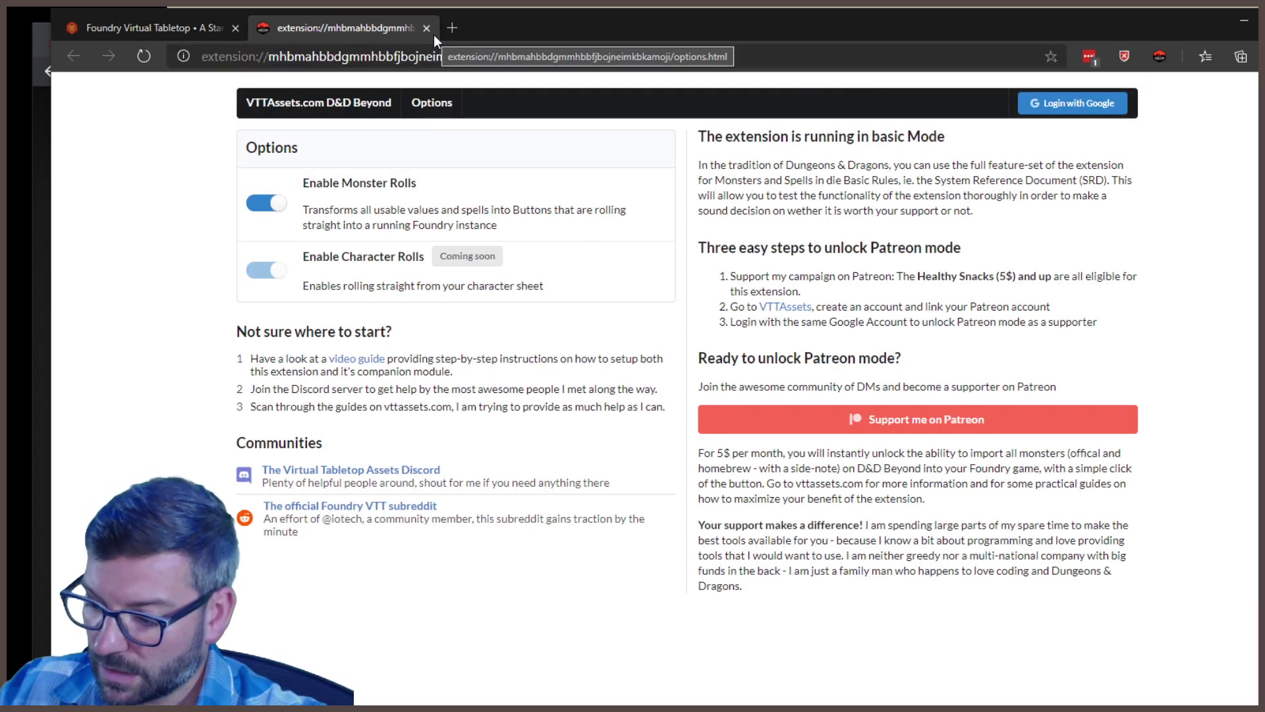
{"action": "key", "text": "ctrl+shift+i"}
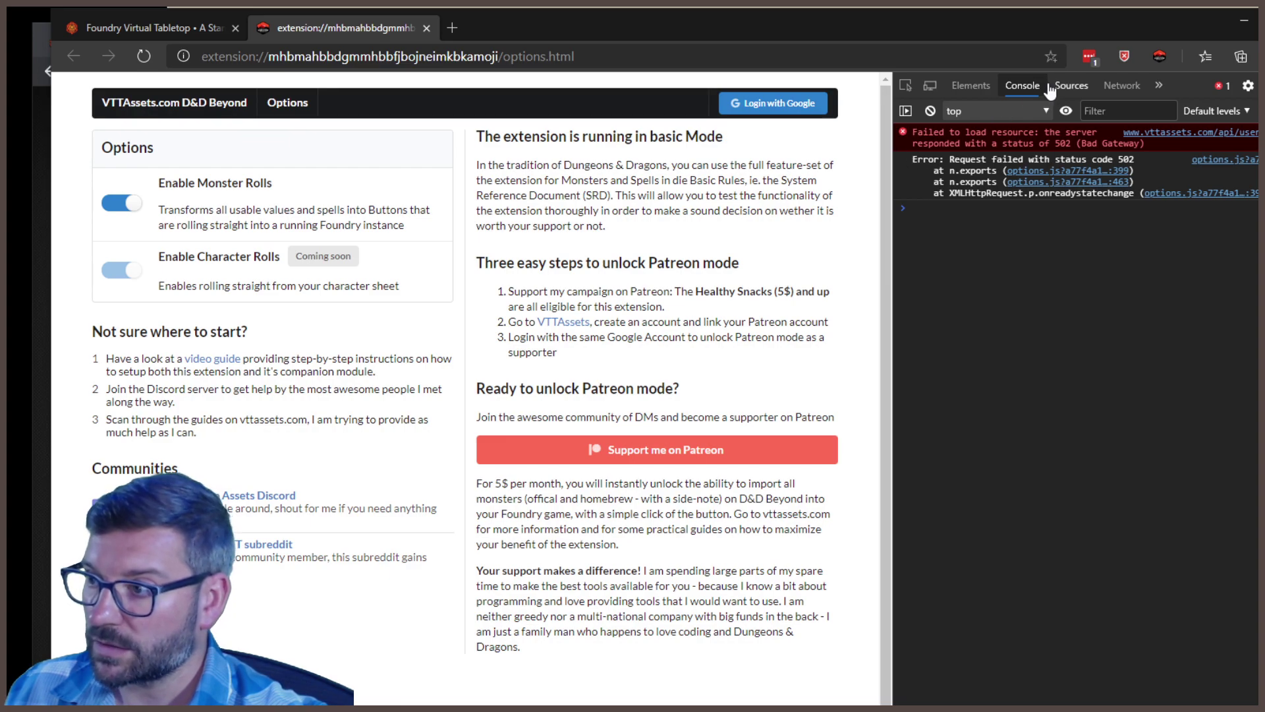
{"action": "left_click", "coordinate": [763, 105]}
{"action": "left_click_drag", "start_coordinate": [790, 162], "coordinate": [576, 163]}
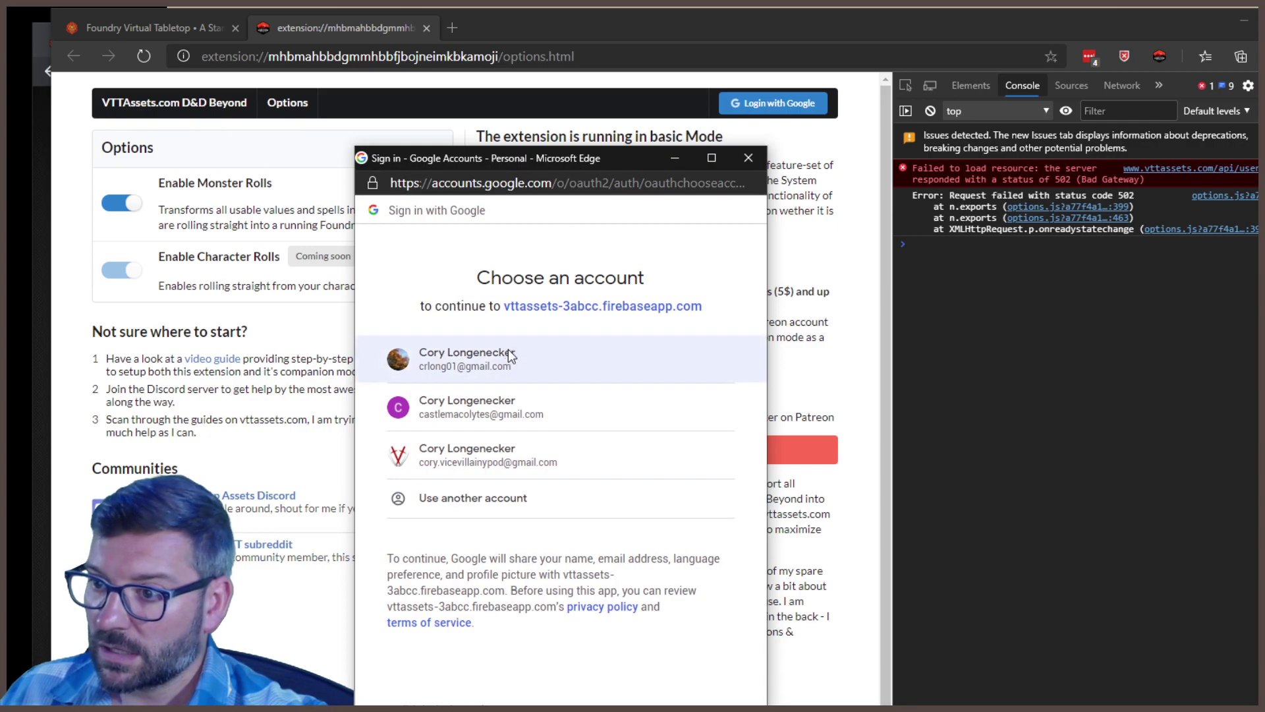
{"action": "left_click", "coordinate": [507, 359]}
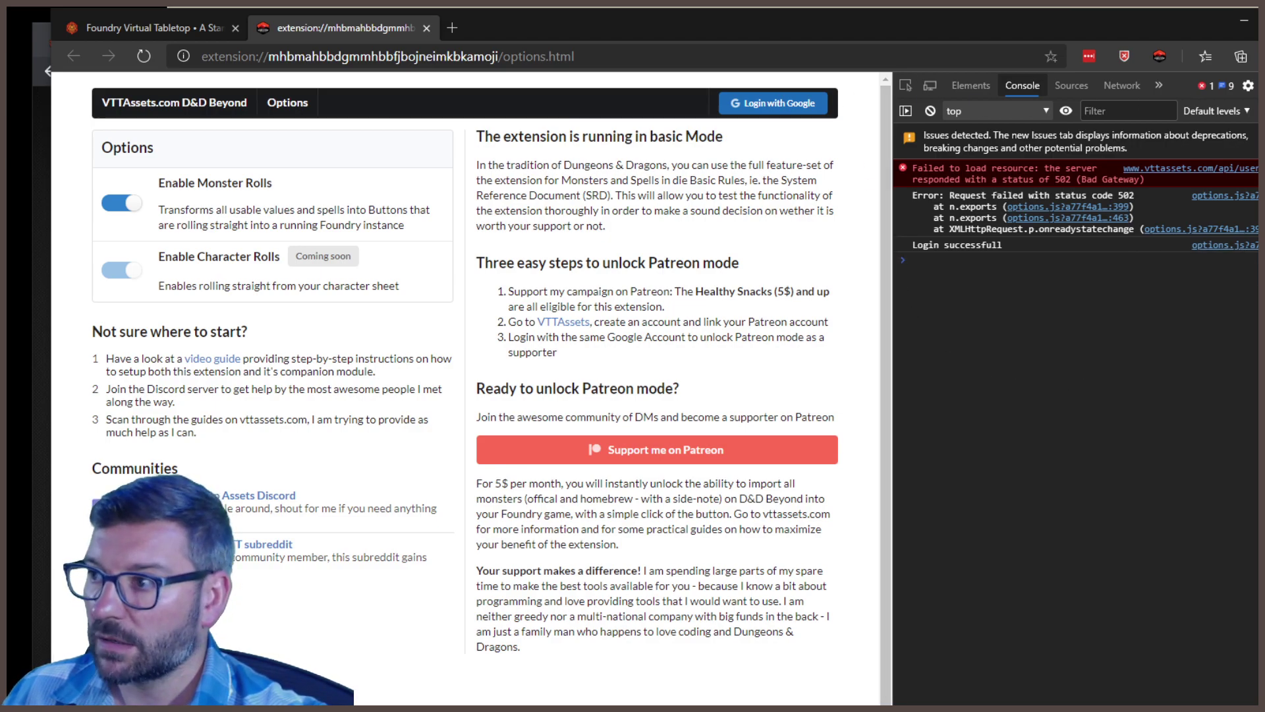
{"action": "key", "text": "F12"}
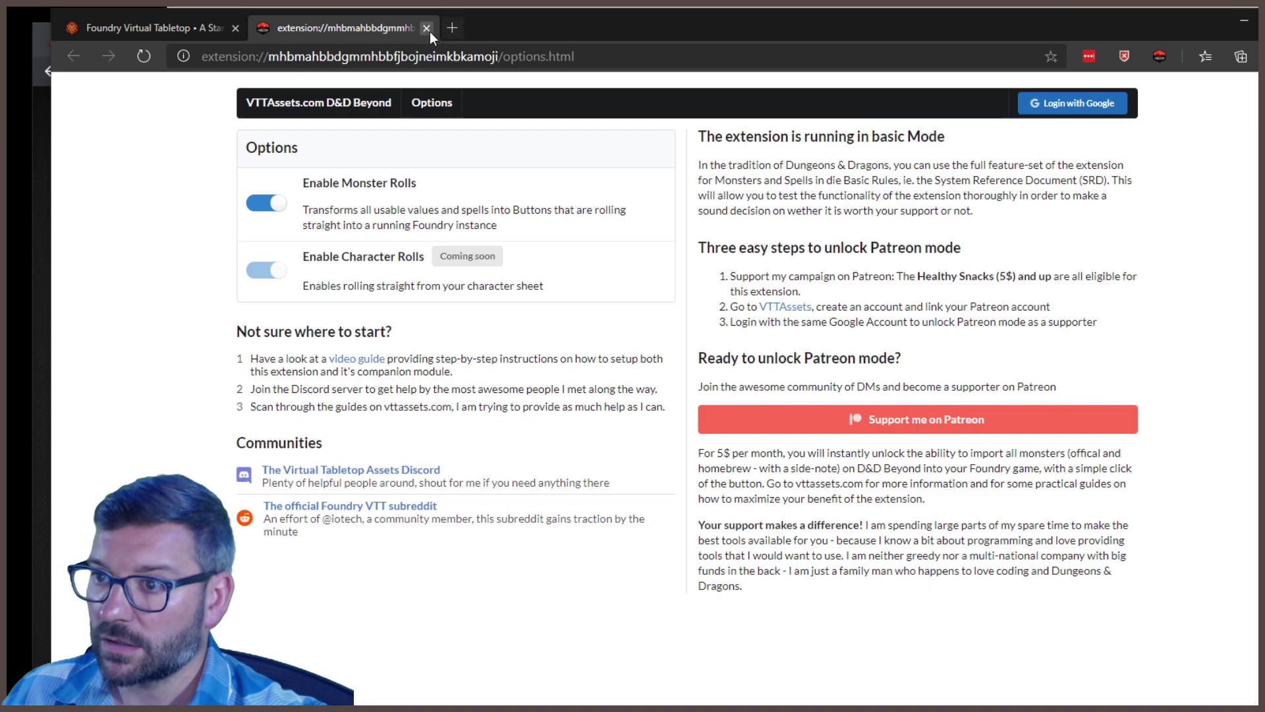
Step: Close the options tab and reopen the VTTAssets panel on the Foundry setup tab
{"action": "left_click", "coordinate": [427, 28]}
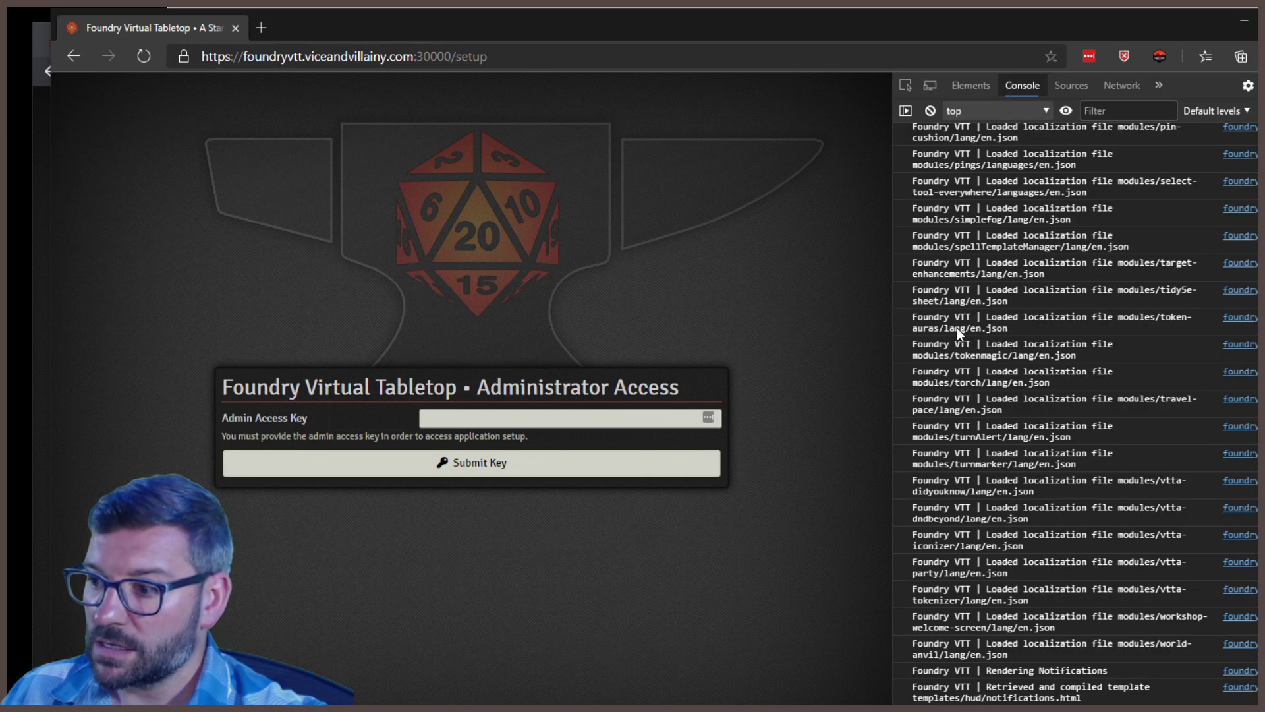
{"action": "left_click", "coordinate": [268, 33]}
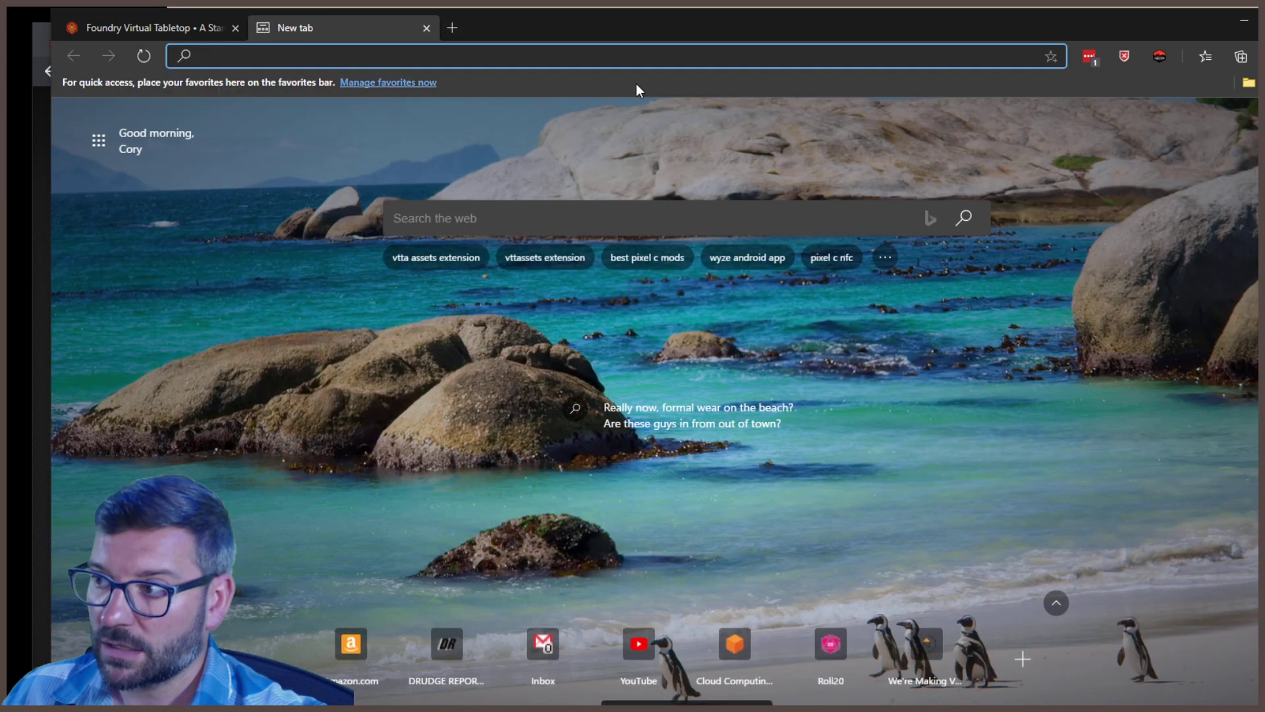
{"action": "left_click", "coordinate": [1153, 56]}
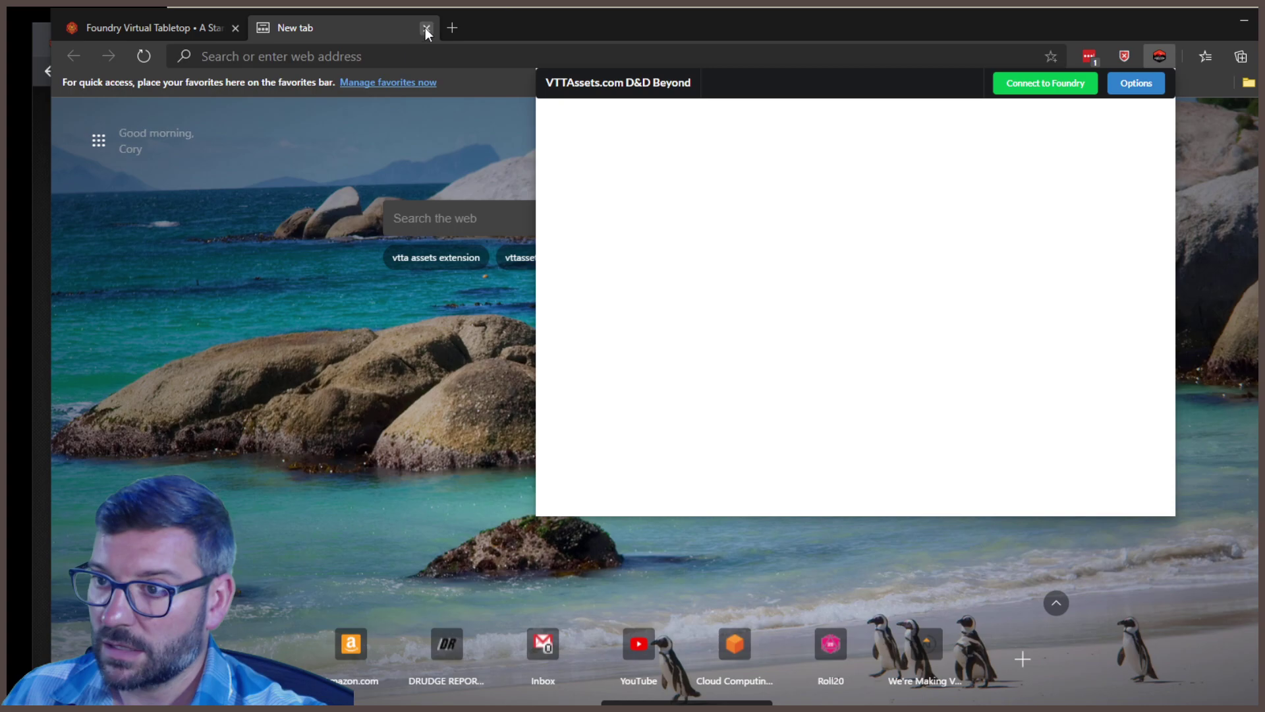
{"action": "left_click", "coordinate": [426, 28]}
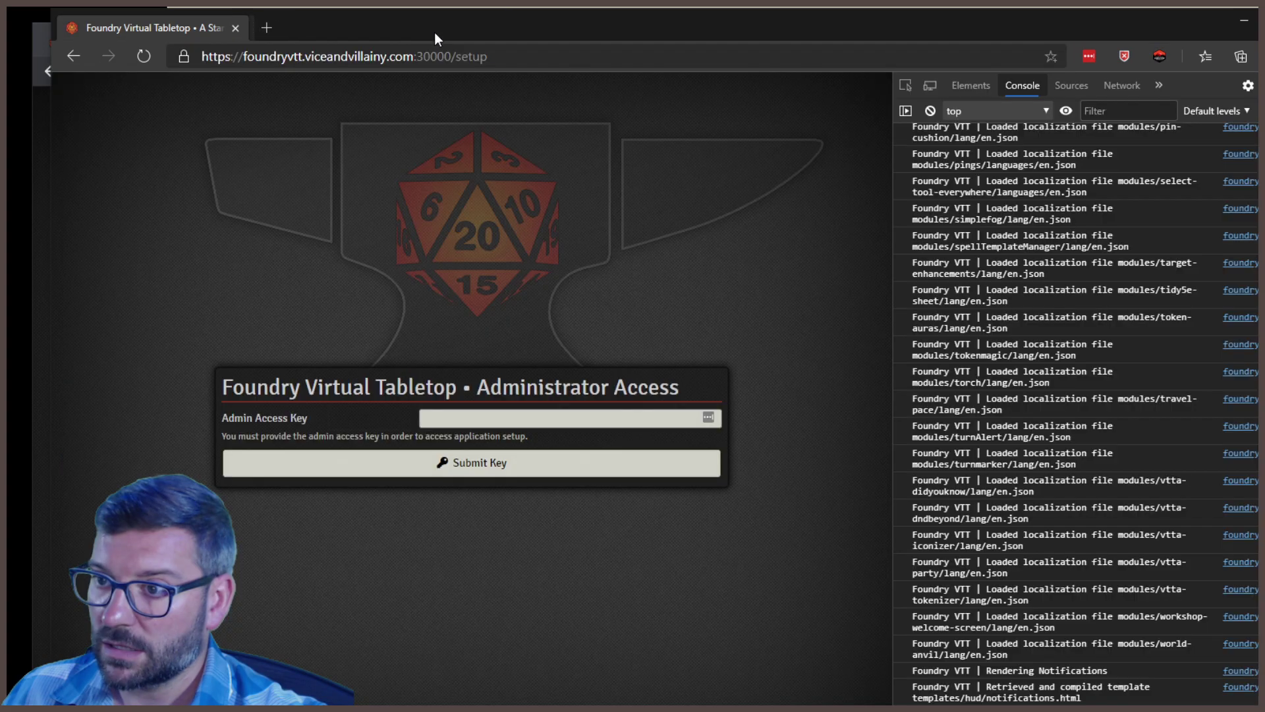
{"action": "left_click", "coordinate": [1160, 57]}
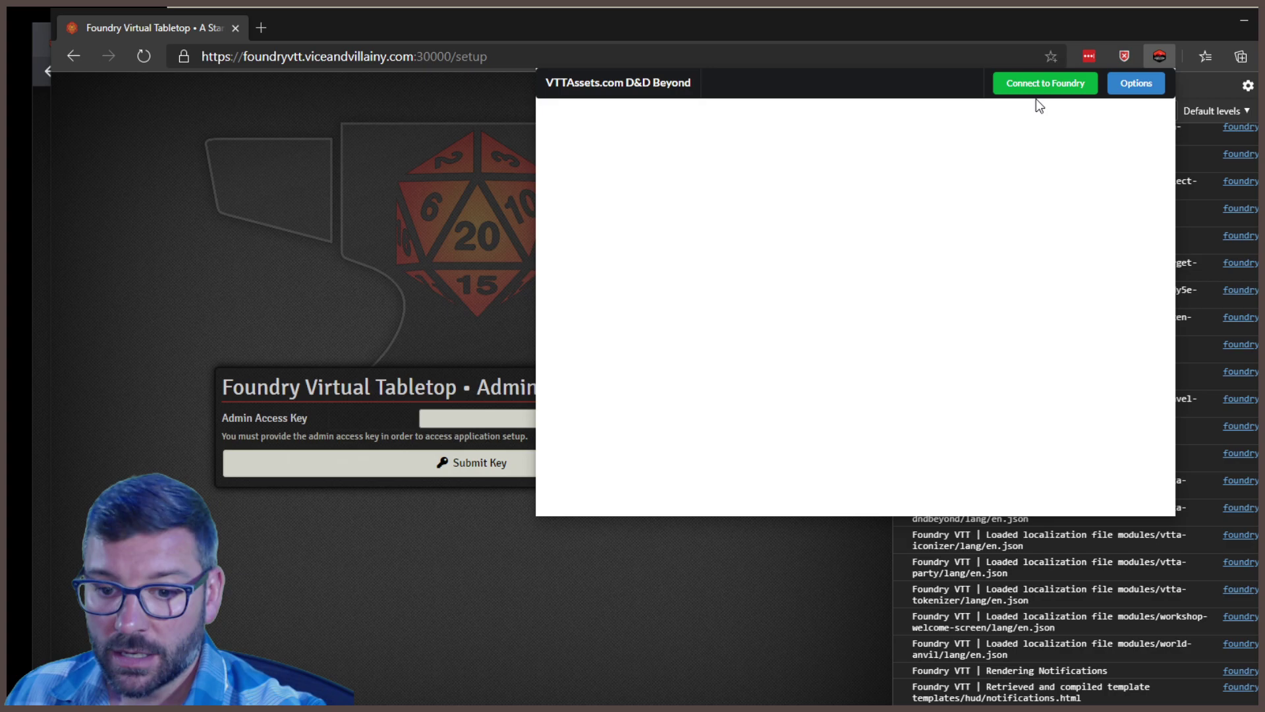
Step: Open Extension options from the VTTAssets right-click menu, then close that tab
{"action": "left_click", "coordinate": [1165, 61]}
{"action": "right_click", "coordinate": [1164, 60]}
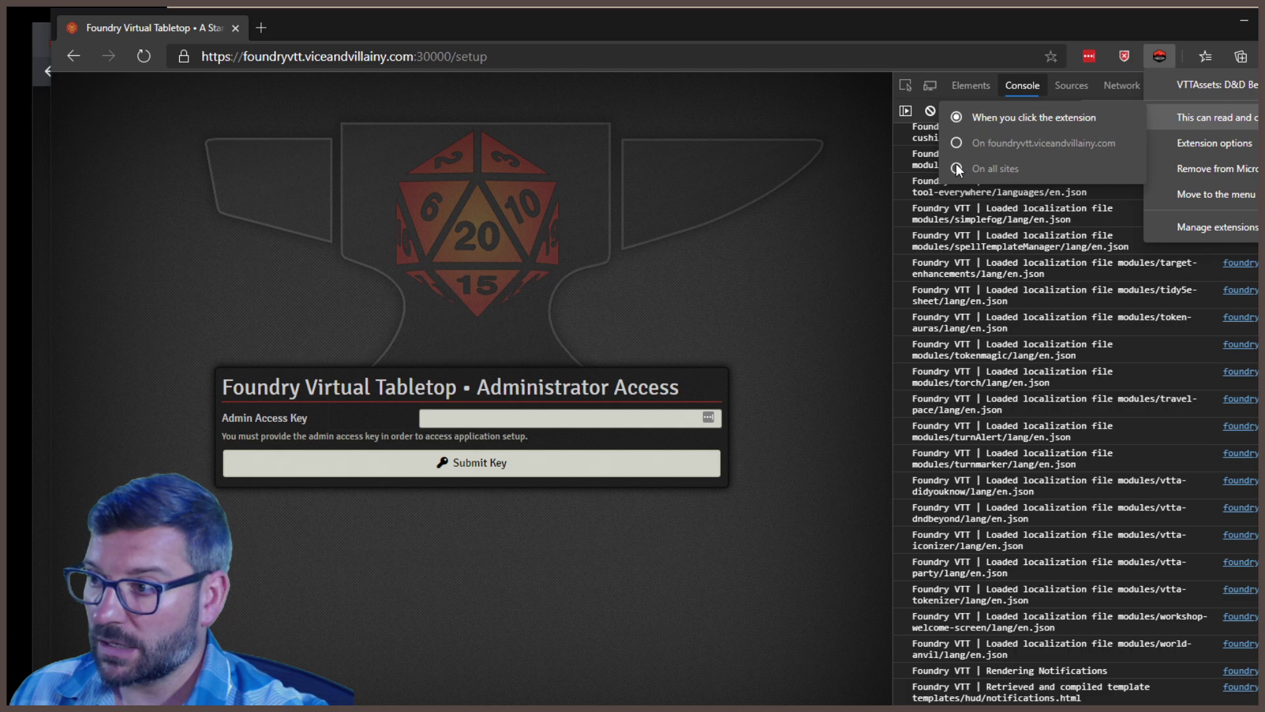
{"action": "left_click", "coordinate": [1251, 145]}
{"action": "left_click", "coordinate": [427, 28]}
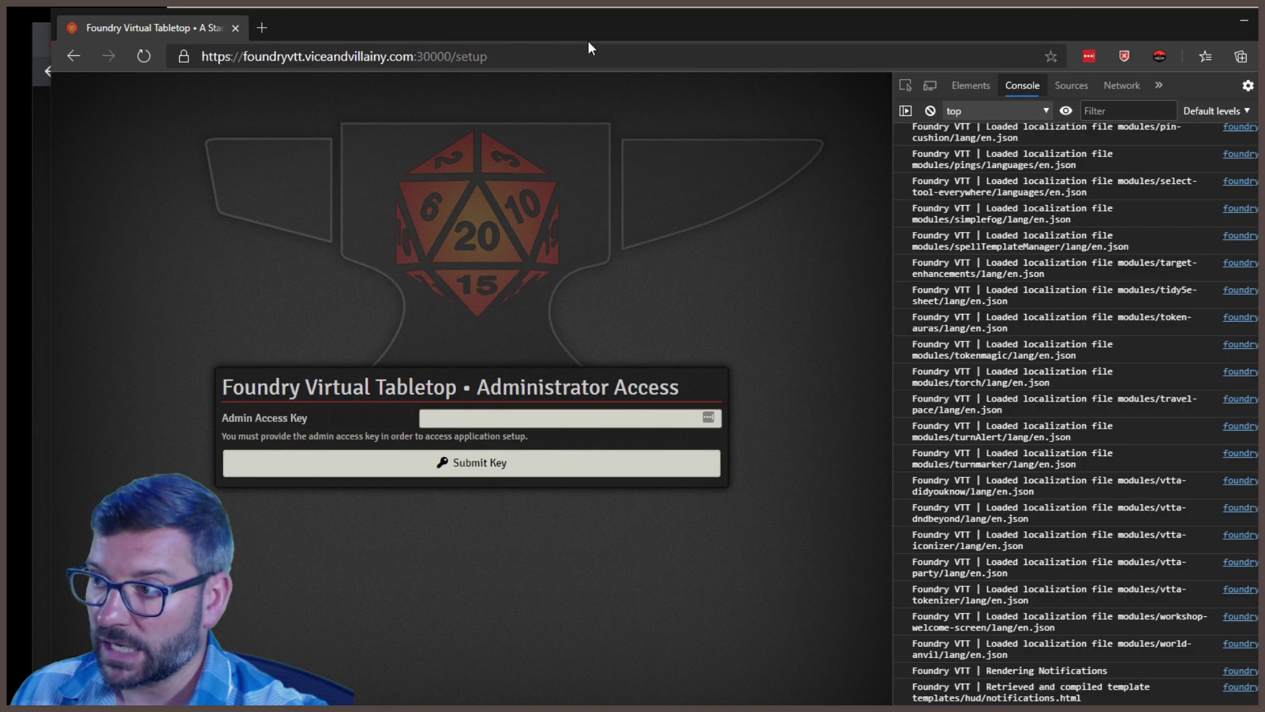
Step: Open the VTTAssets details page through Manage extensions
{"action": "left_click", "coordinate": [1164, 56]}
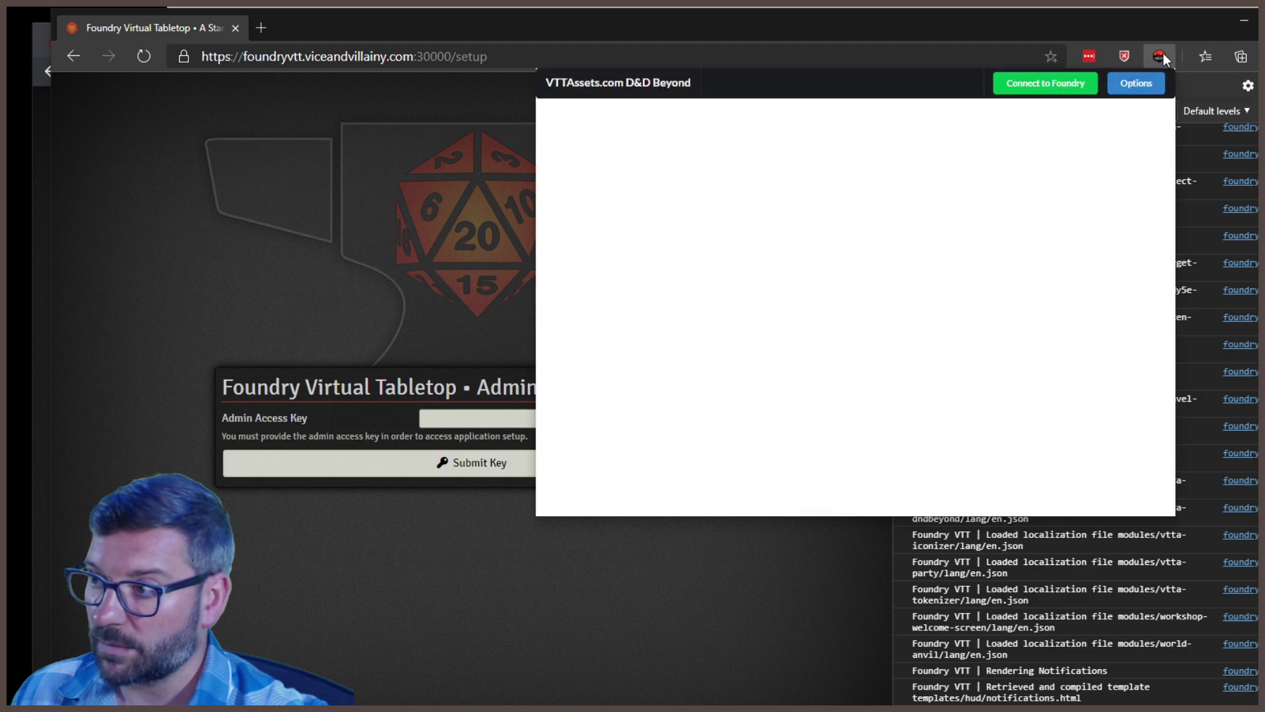
{"action": "right_click", "coordinate": [1161, 55]}
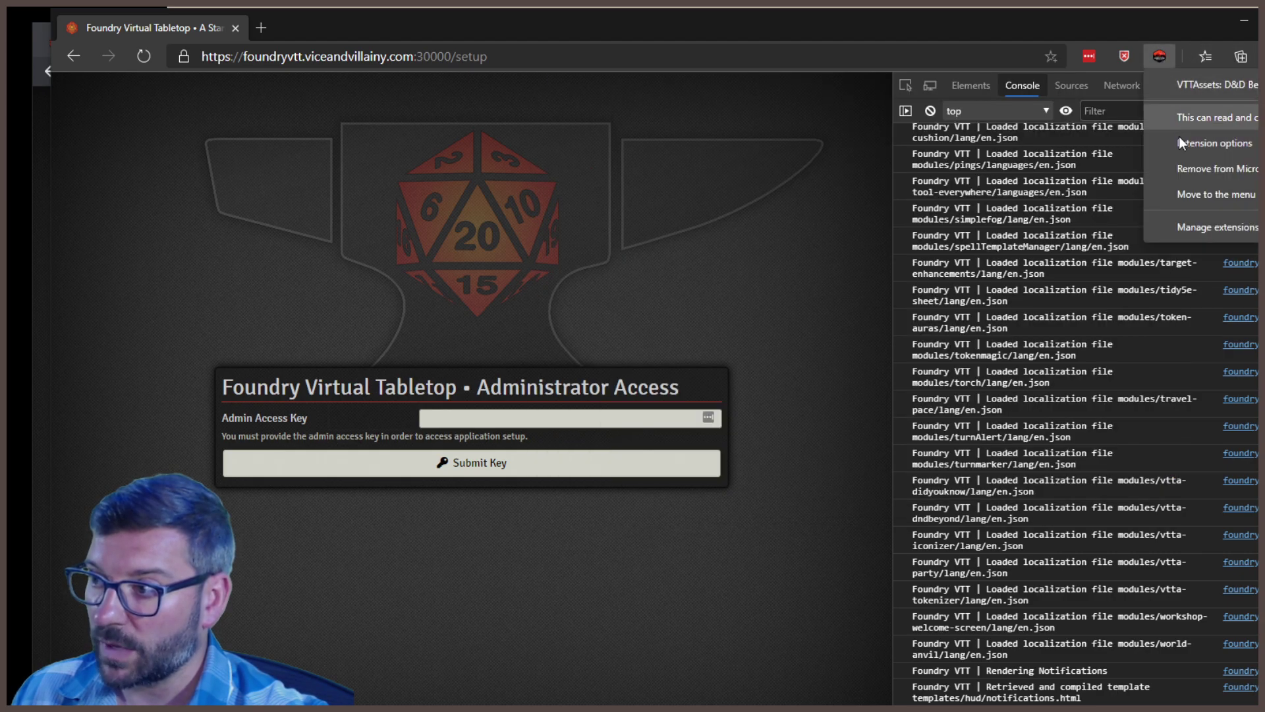
{"action": "left_click", "coordinate": [1198, 230]}
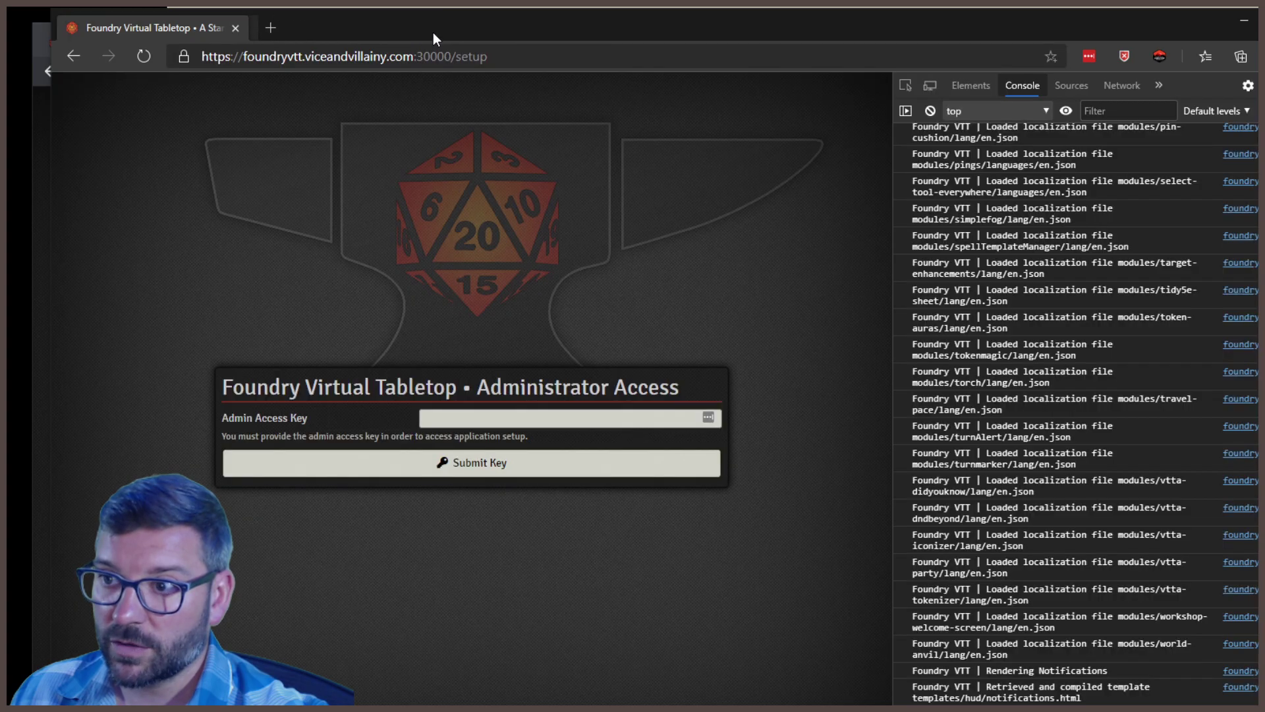
Step: Close DevTools with F12 so only Foundry's admin key prompt shows
{"action": "key", "text": "F12"}
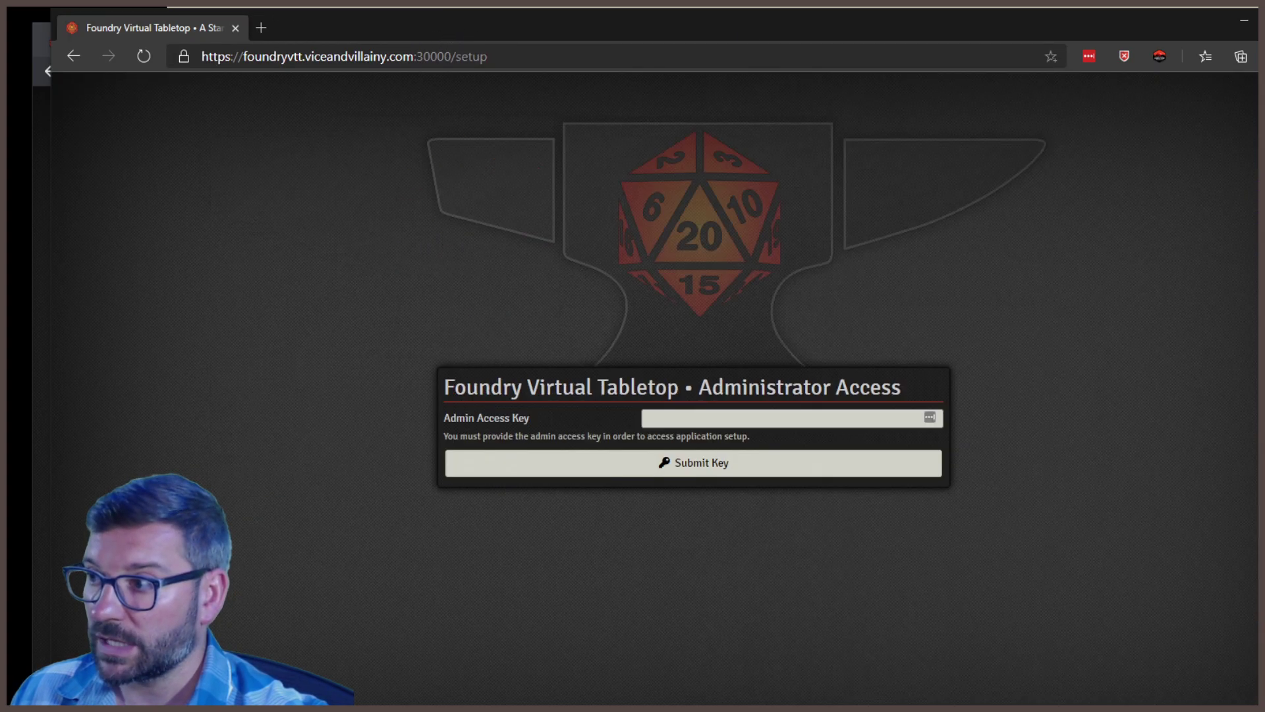